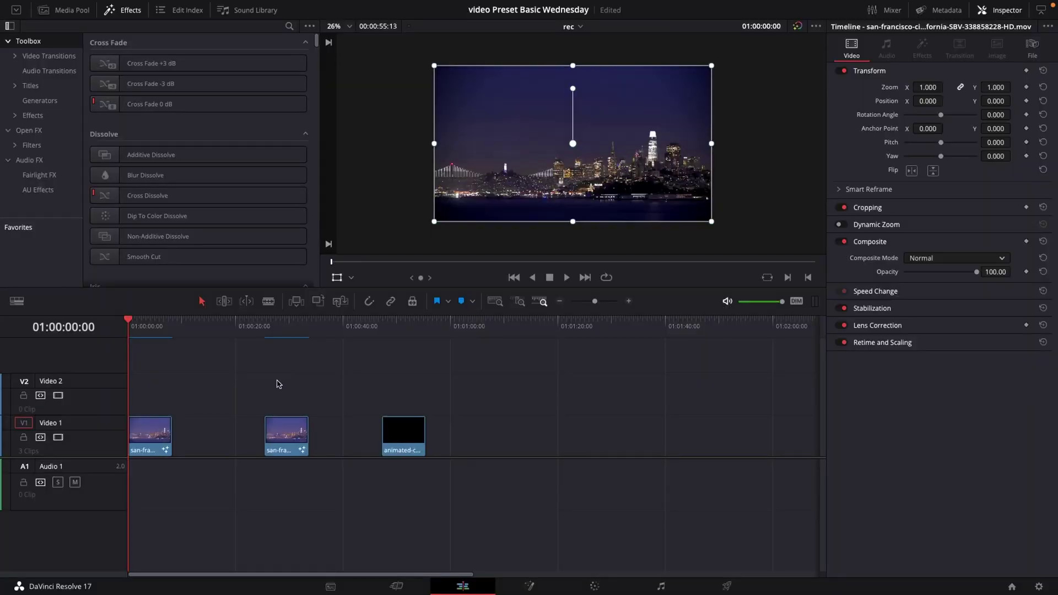
Select the first San Francisco skyline clip on the V1 timeline track.
click(158, 445)
Switch to Fusion and list the Templates > Fusion > Particles effects, including Fireworks.
click(528, 587)
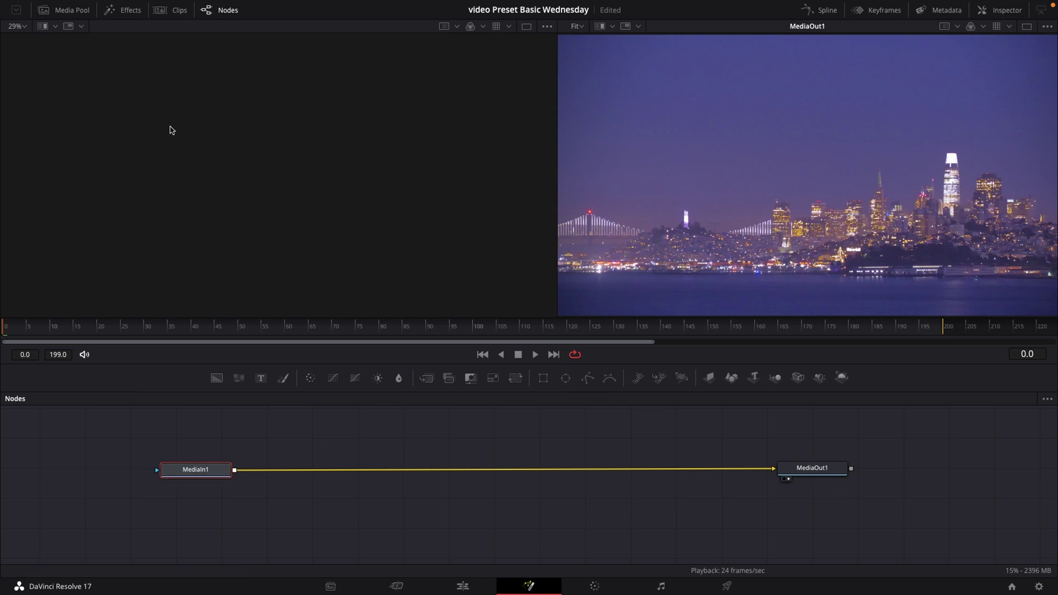
click(130, 10)
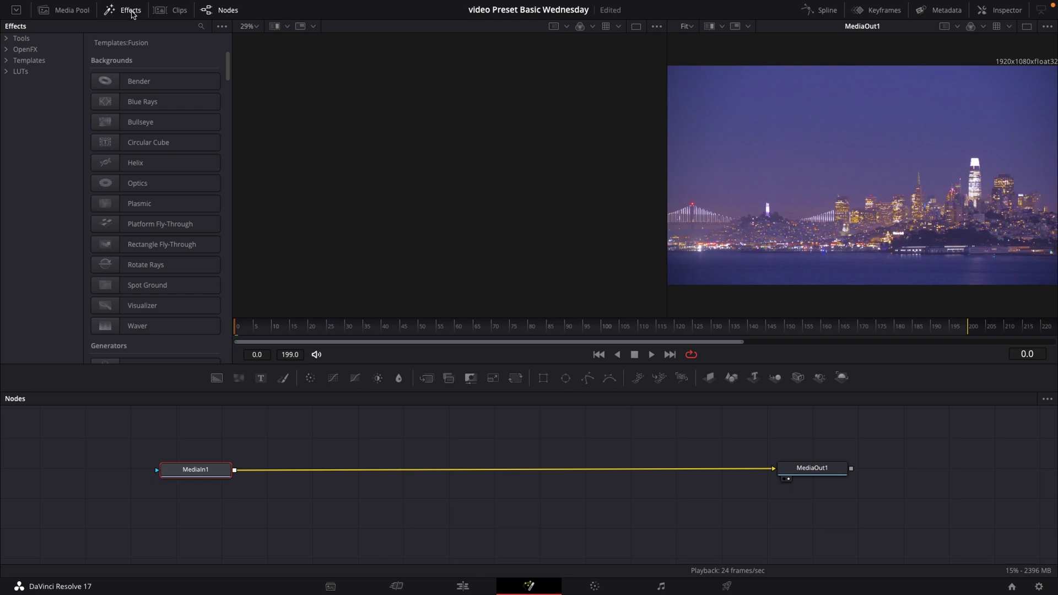
click(7, 62)
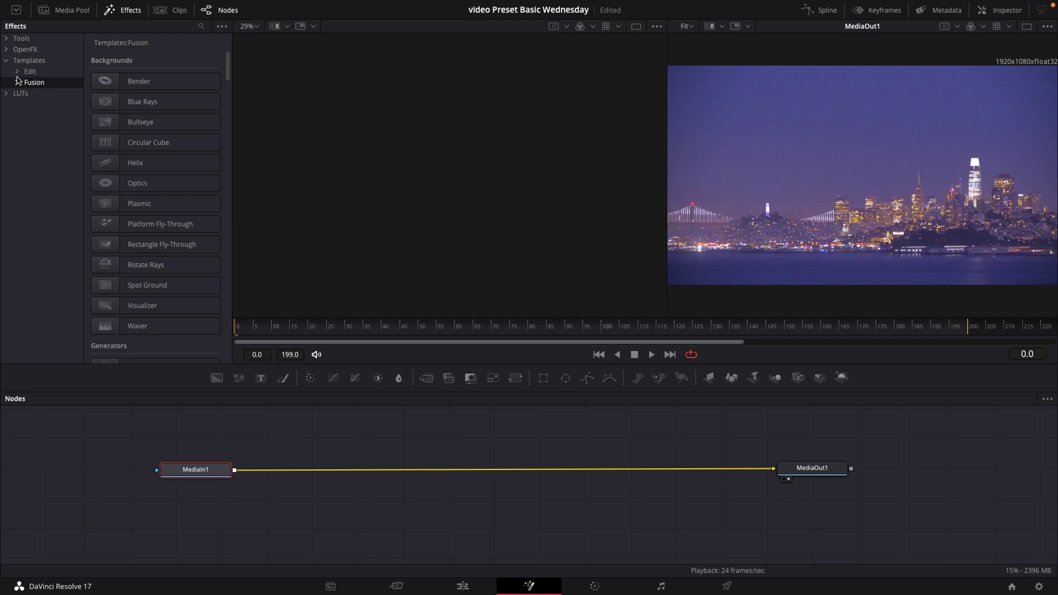
click(18, 82)
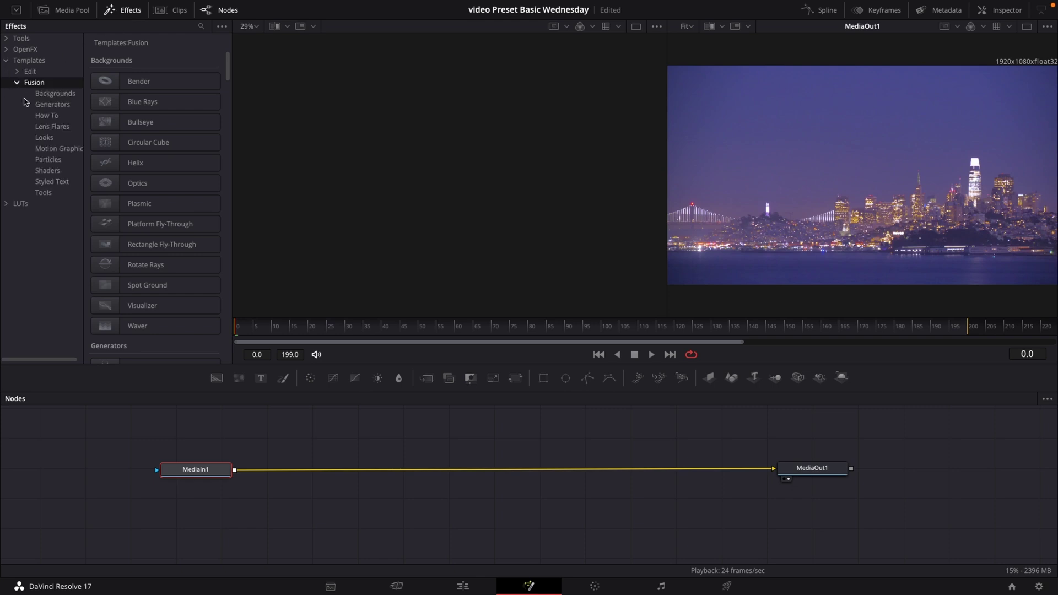
click(48, 160)
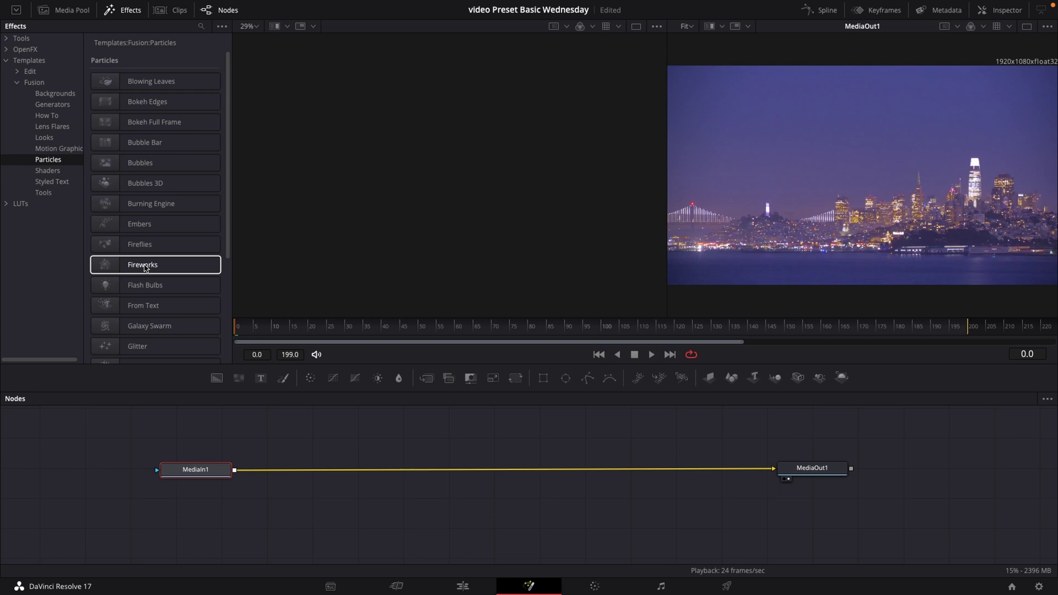
Add the Fireworks template to the node graph and line up MediaIn1 and MediaOut1.
drag(145, 268, 471, 466)
drag(214, 473, 216, 508)
drag(812, 469, 820, 496)
mouse_move(1024, 456)
mouse_down()
mouse_move(1005, 434)
mouse_move(1009, 456)
mouse_up()
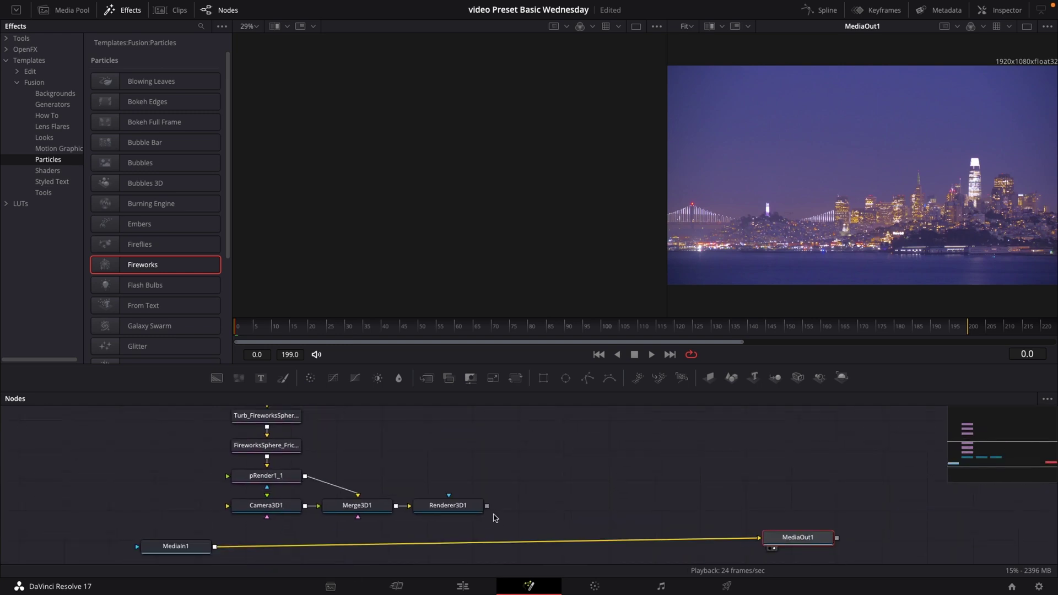
Merge Renderer3D1 over MediaIn1 as Merge1 and preview playback to frame 121.
drag(487, 506, 214, 552)
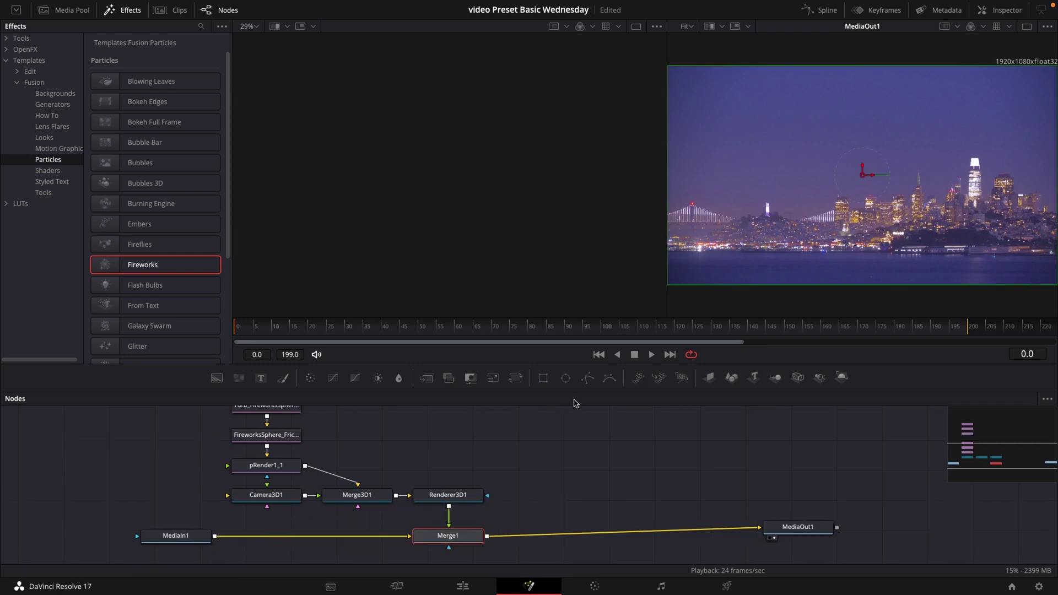
drag(578, 392, 580, 310)
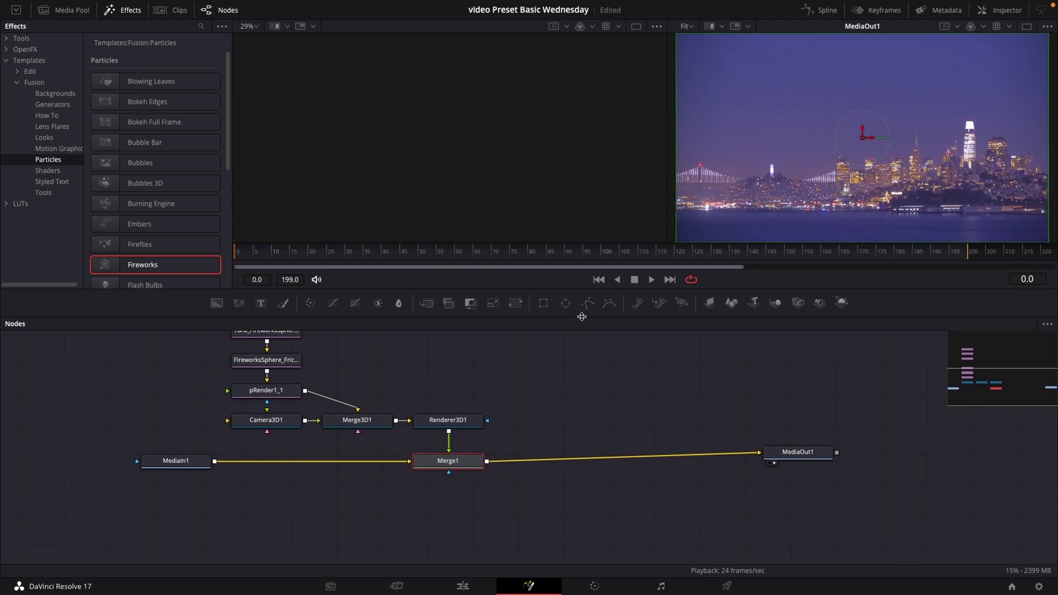
drag(459, 462, 462, 476)
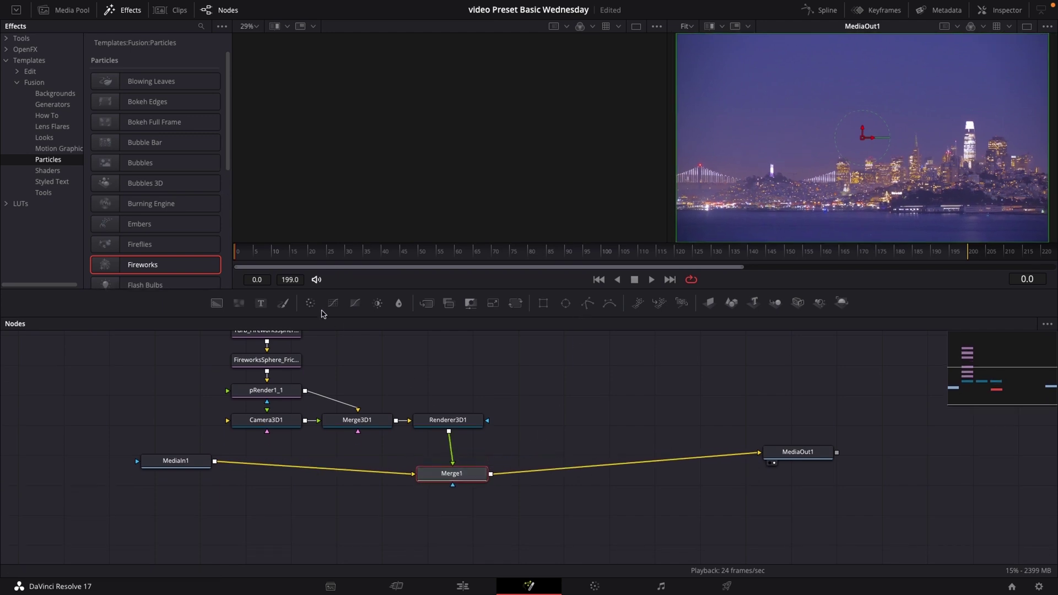
key(space)
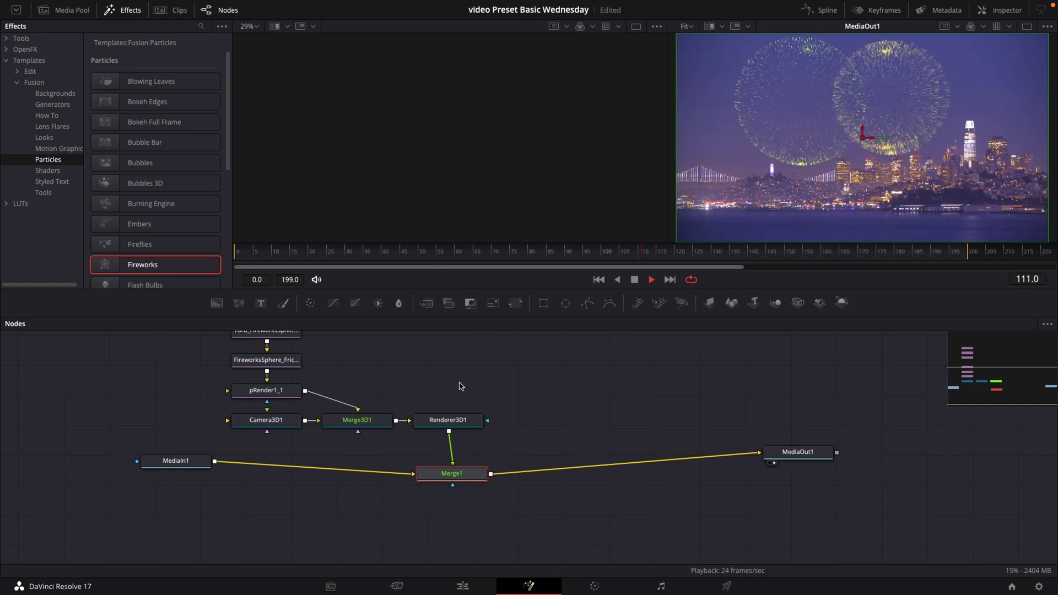
key(space)
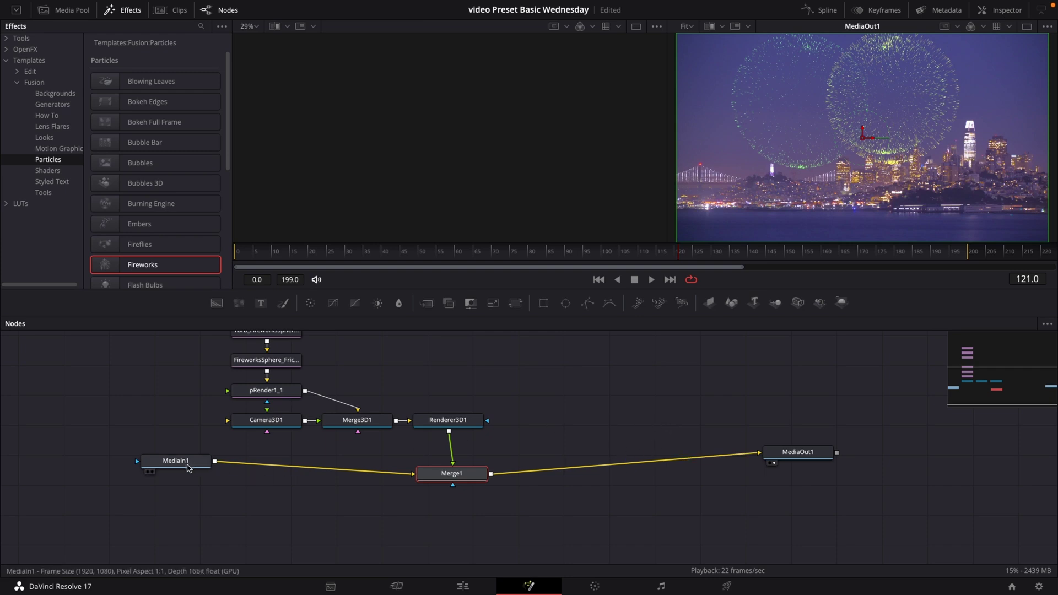
Copy and paste MediaIn1 as MediaIn1_1, move it right, and show it in the left viewer.
click(188, 468)
right_click(188, 467)
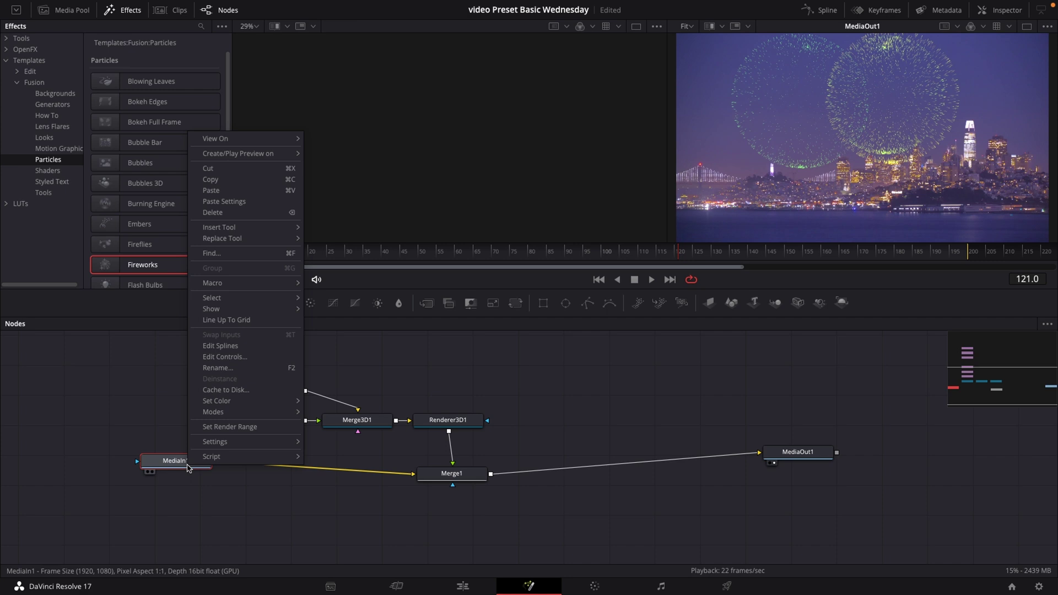
click(224, 180)
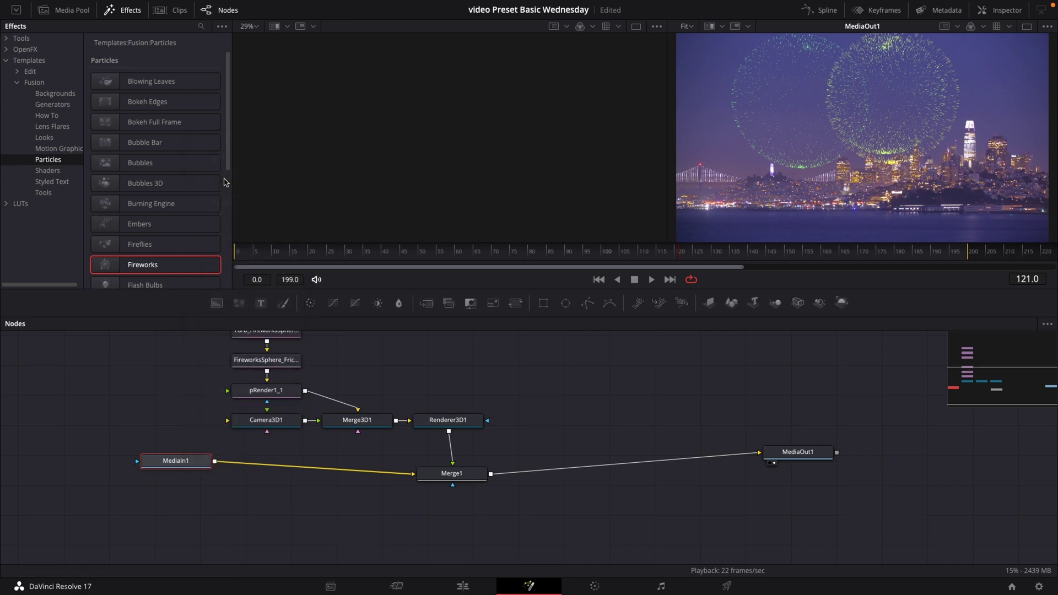
right_click(613, 381)
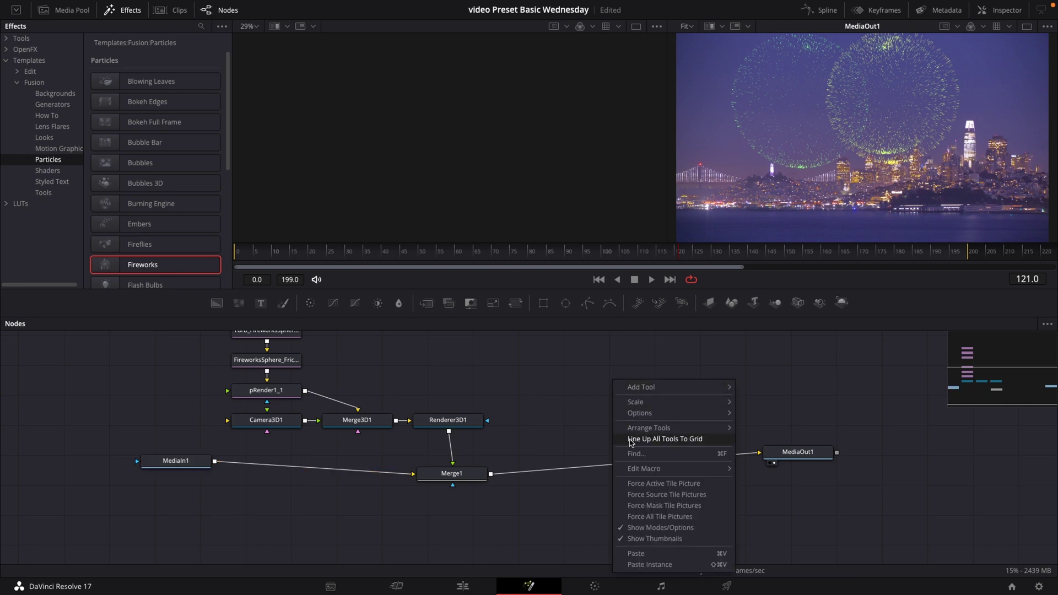
click(640, 554)
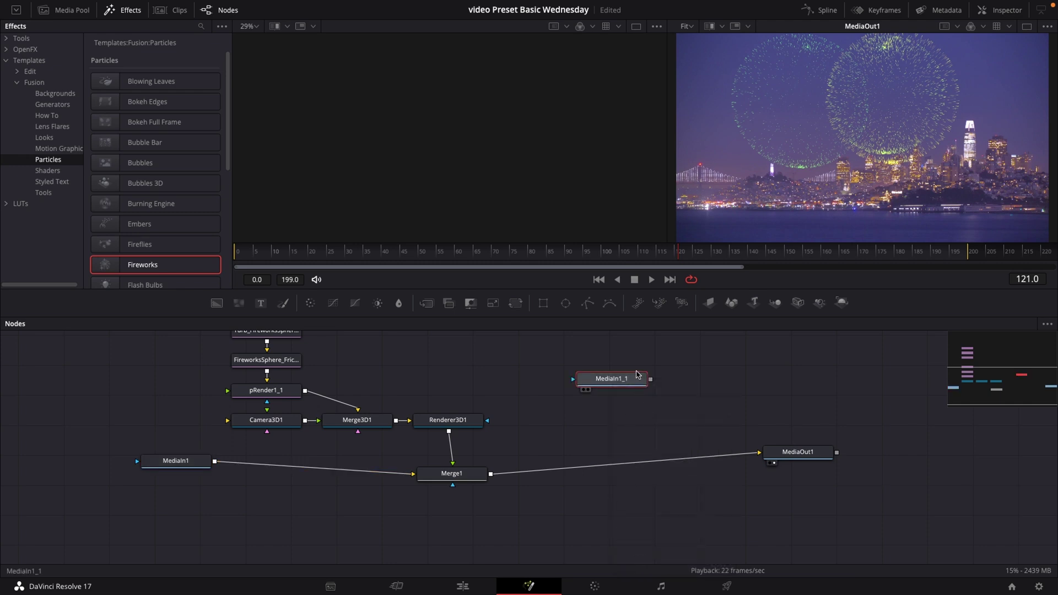
drag(634, 389, 694, 386)
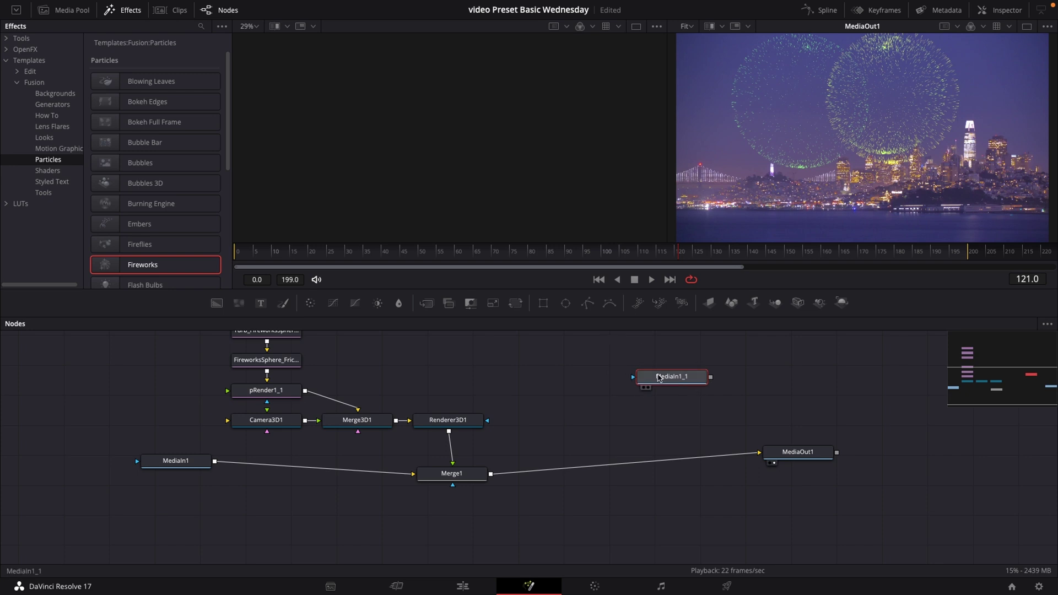
key(1)
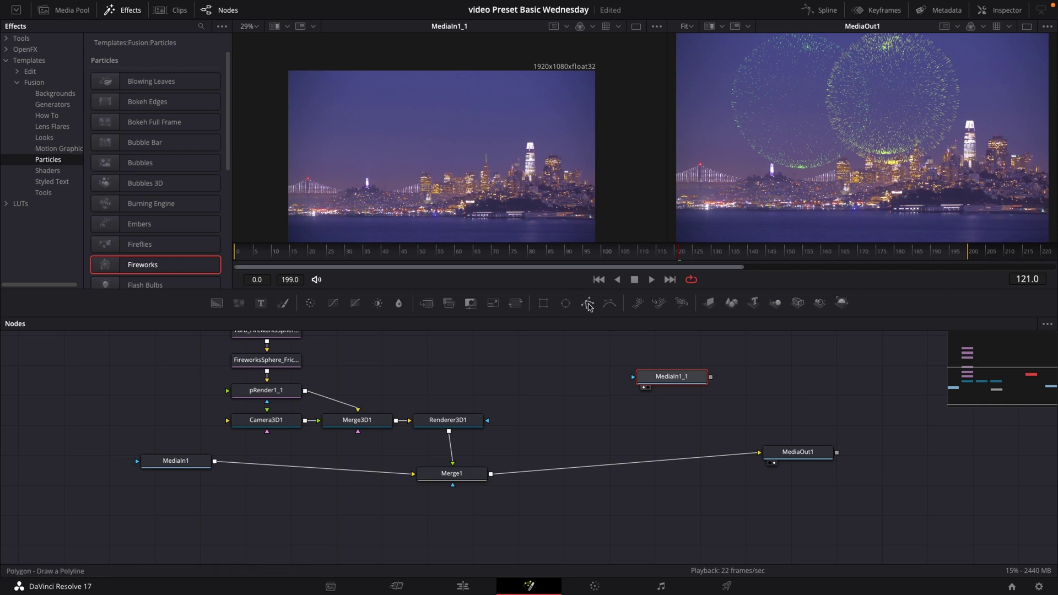
Add a Polygon mask node and adjust the viewer zoom.
drag(588, 306, 587, 383)
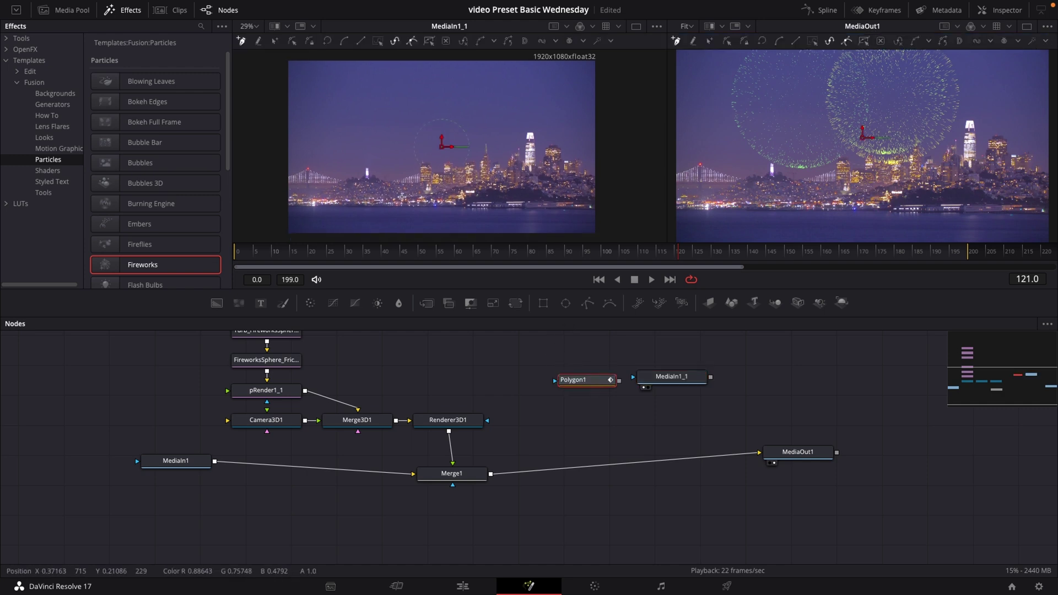
scroll(403, 196, down, 3)
scroll(403, 195, up, 8)
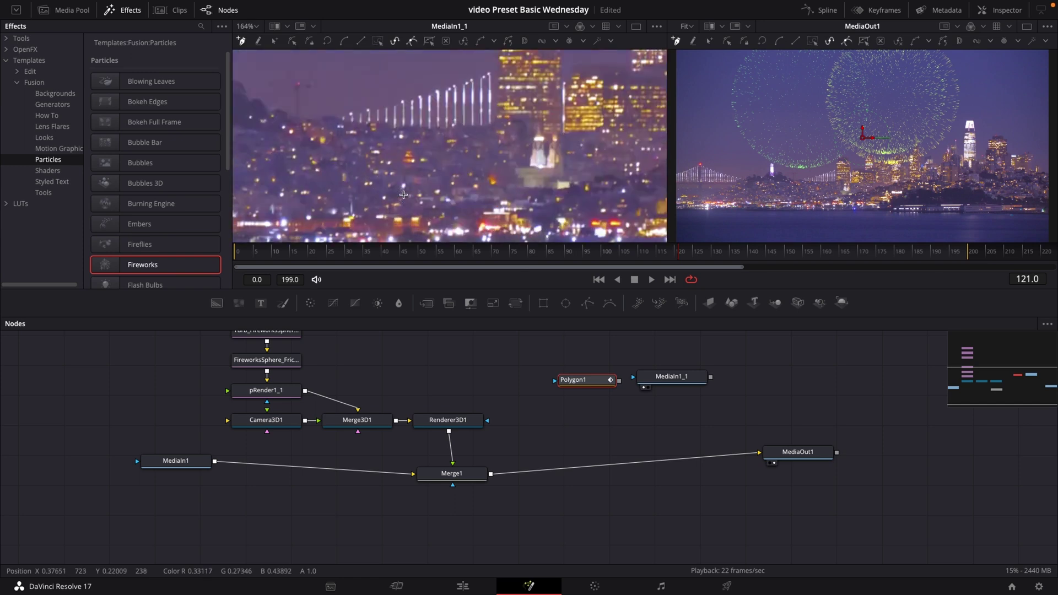
scroll(404, 195, down, 4)
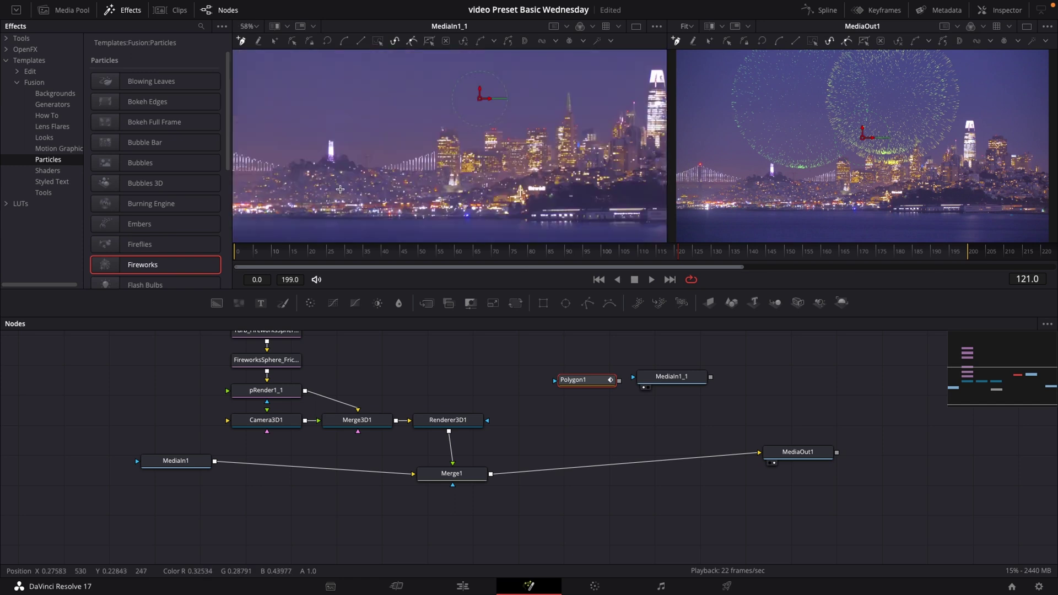
Trace the mask from the skyline's left edge along the bridge and first rooftops.
click(376, 167)
click(419, 156)
click(443, 130)
scroll(449, 133, up, 3)
drag(450, 131, 500, 135)
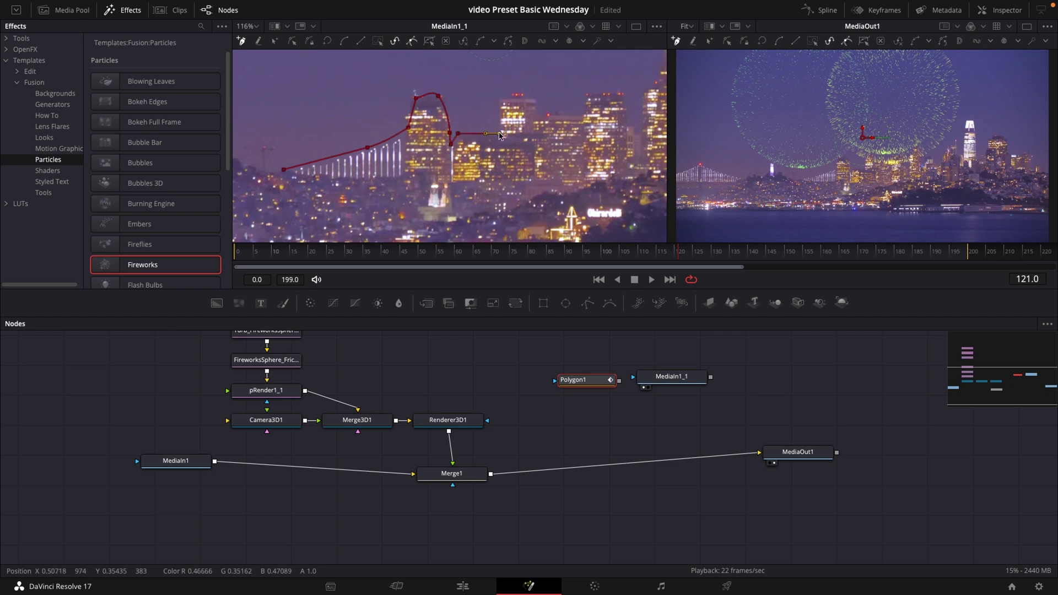
click(501, 98)
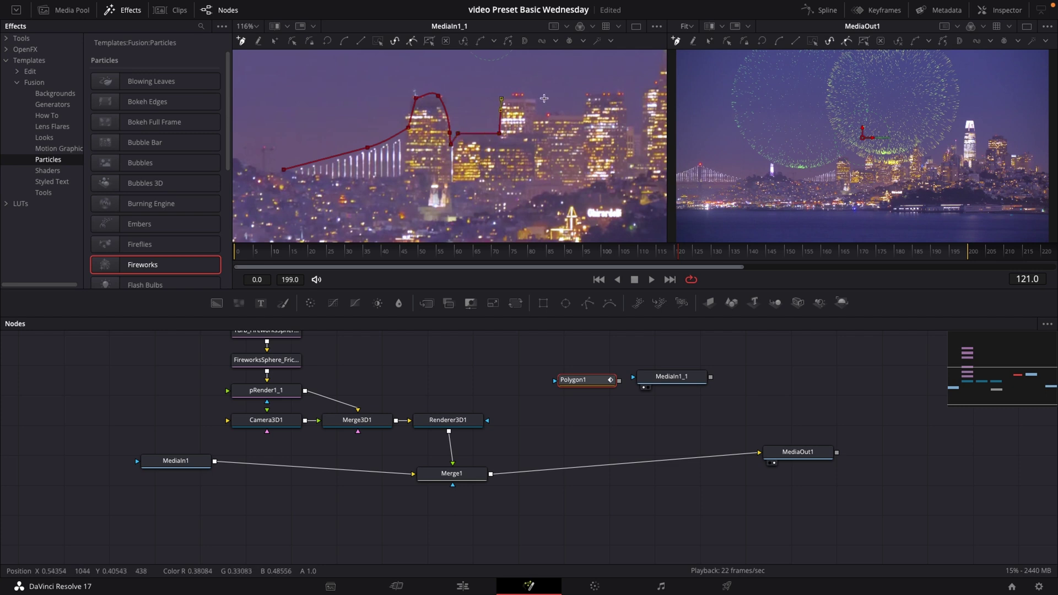
click(511, 94)
click(526, 95)
click(535, 112)
click(583, 116)
click(585, 94)
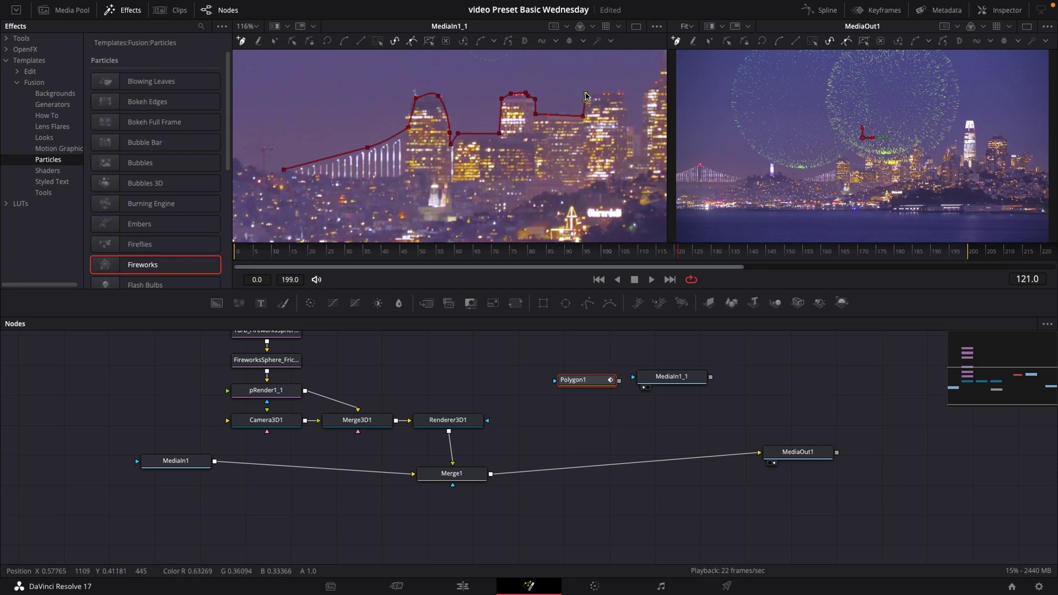
click(622, 92)
click(624, 104)
click(632, 126)
click(640, 129)
click(642, 104)
Continue the outline over the pointed tower and rooftops farther right.
drag(585, 135, 460, 173)
click(531, 134)
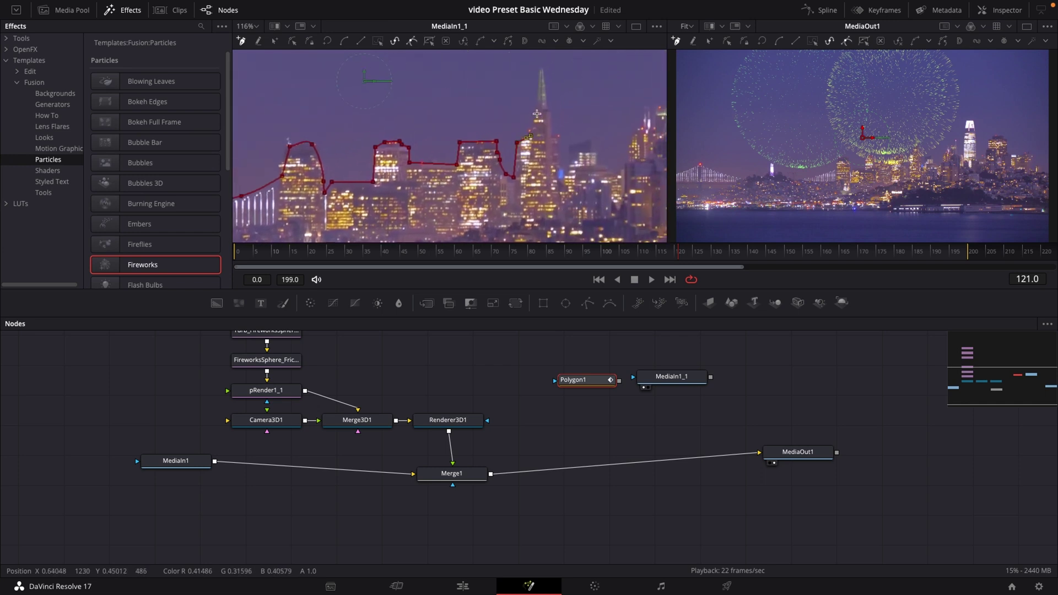
click(538, 113)
click(540, 84)
click(541, 69)
click(547, 112)
click(550, 133)
click(557, 134)
click(560, 150)
click(568, 148)
click(589, 141)
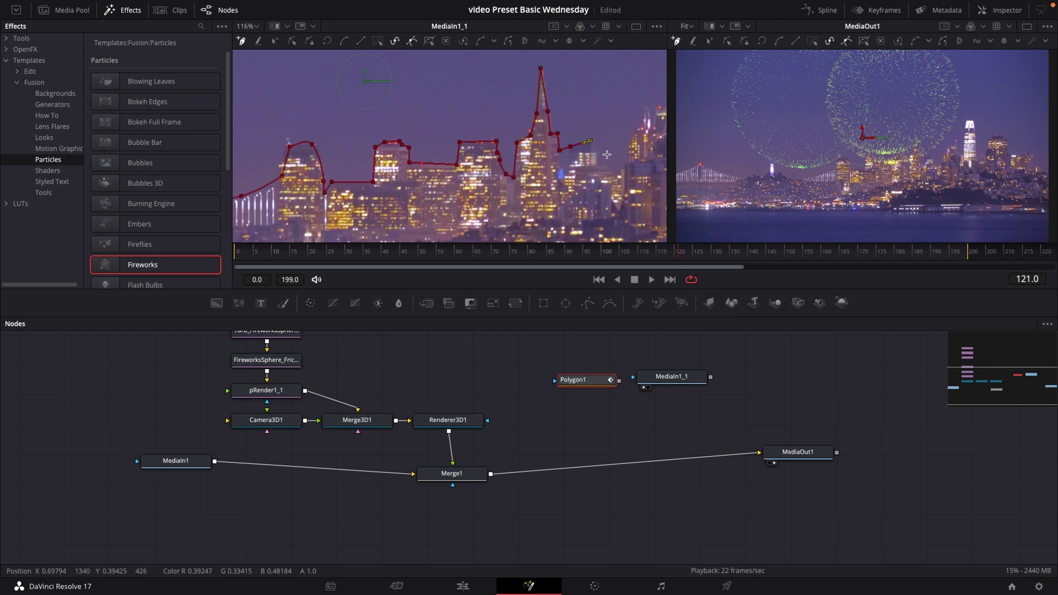
click(593, 152)
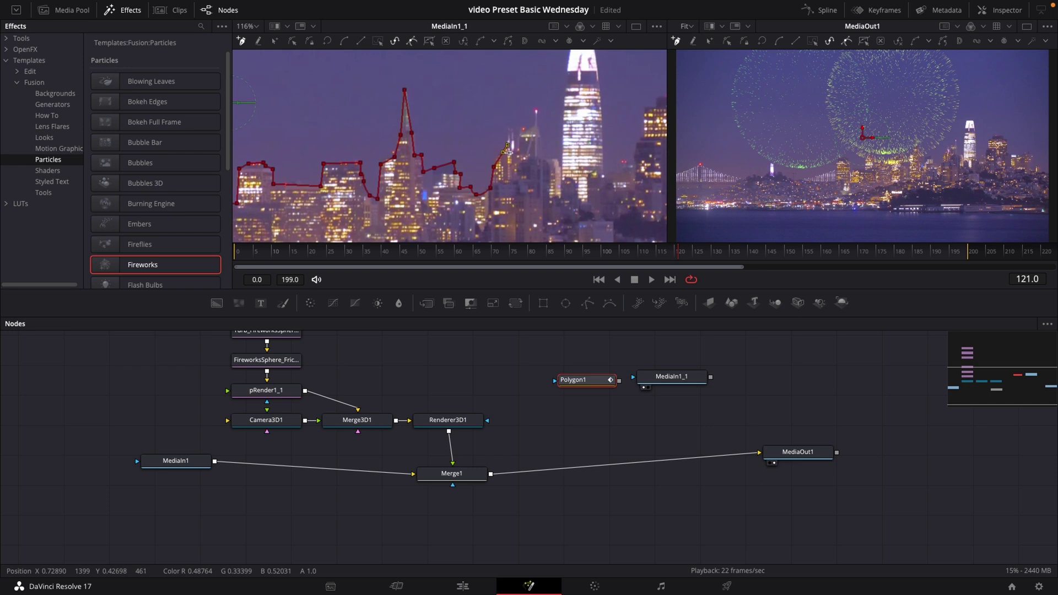
scroll(508, 153, up, 8)
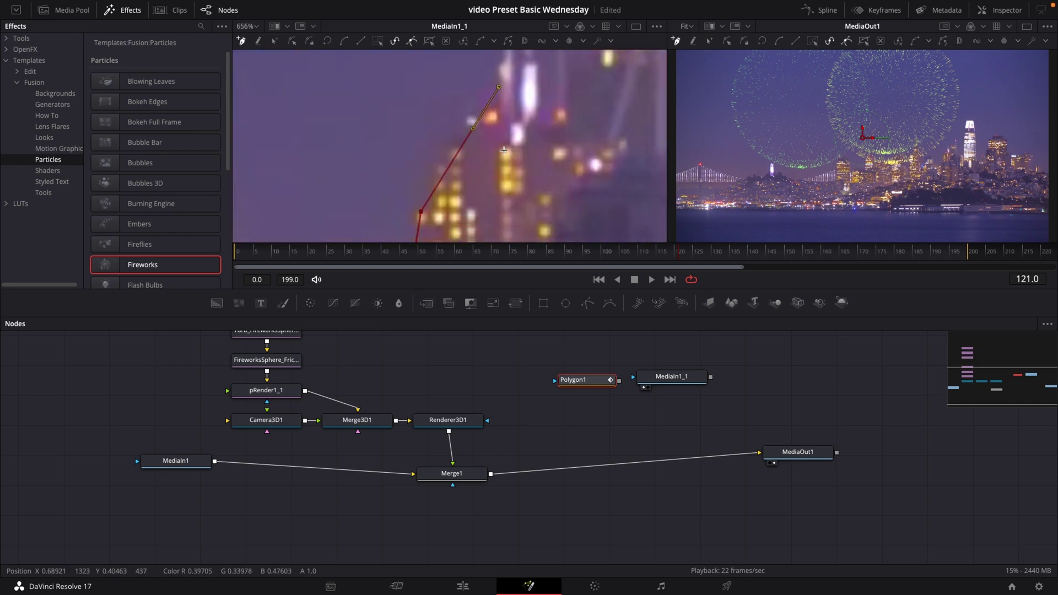
scroll(503, 155, down, 5)
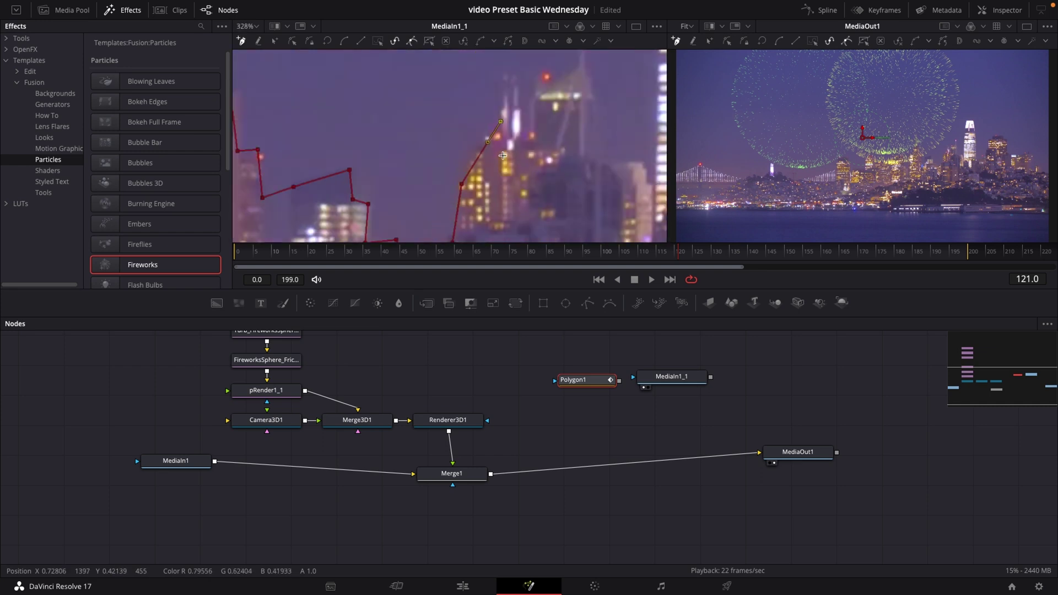
click(503, 107)
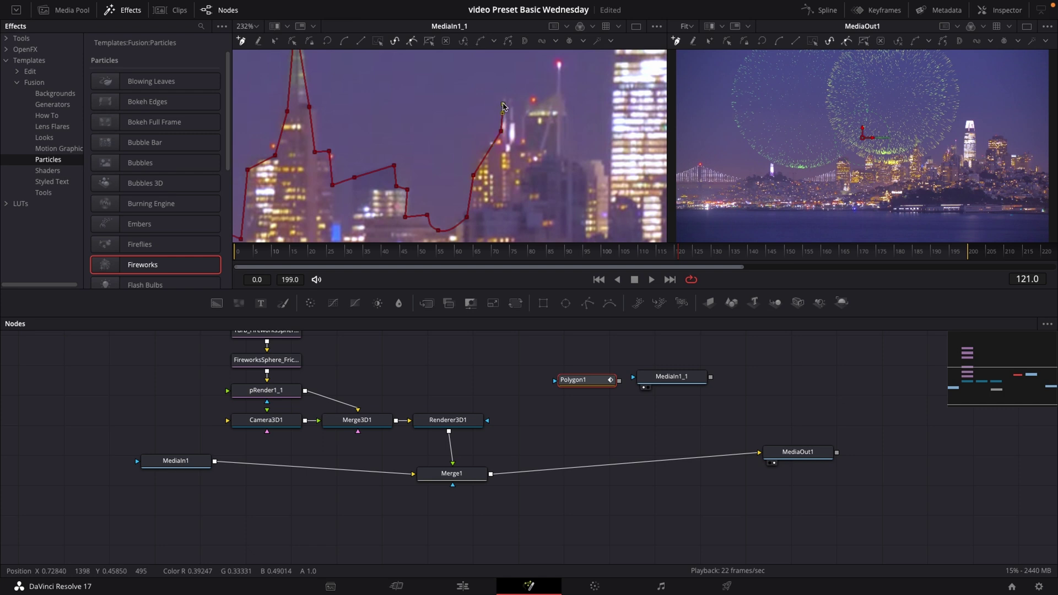
click(506, 140)
click(510, 101)
click(513, 128)
click(526, 113)
click(555, 94)
click(557, 62)
click(562, 101)
click(567, 153)
click(604, 159)
click(611, 94)
click(616, 62)
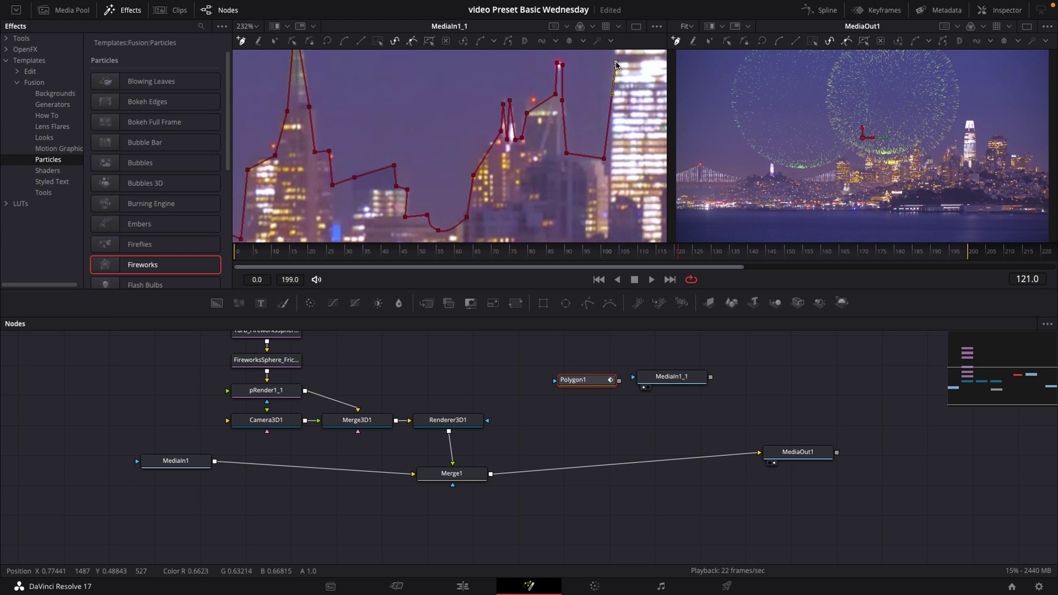
Trace past the tallest tower, around the bottom of the frame, and close the mask.
drag(619, 116, 503, 126)
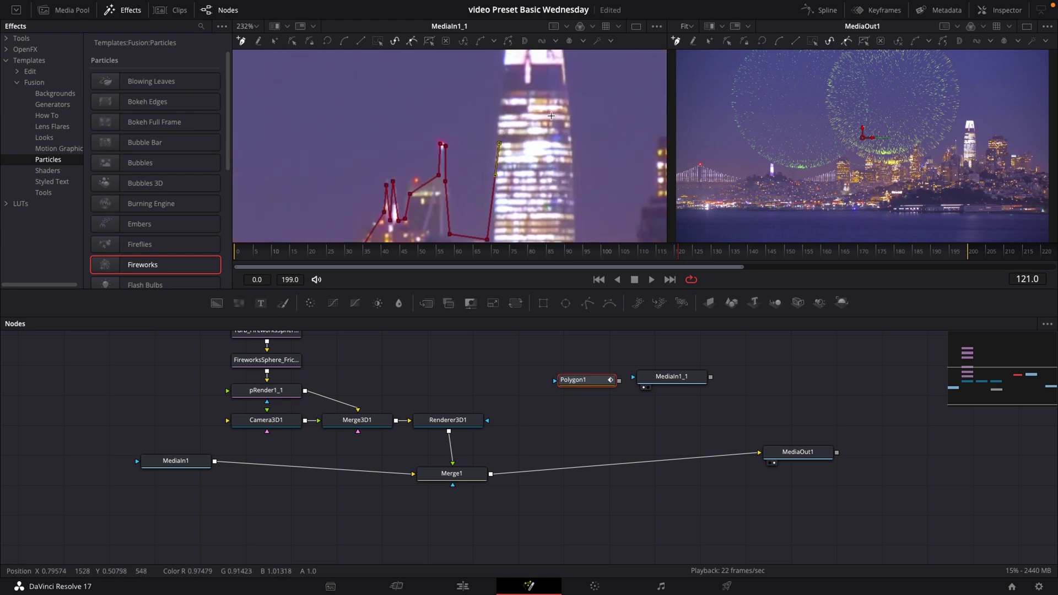
scroll(551, 116, down, 2)
scroll(550, 116, up, 3)
scroll(550, 115, down, 3)
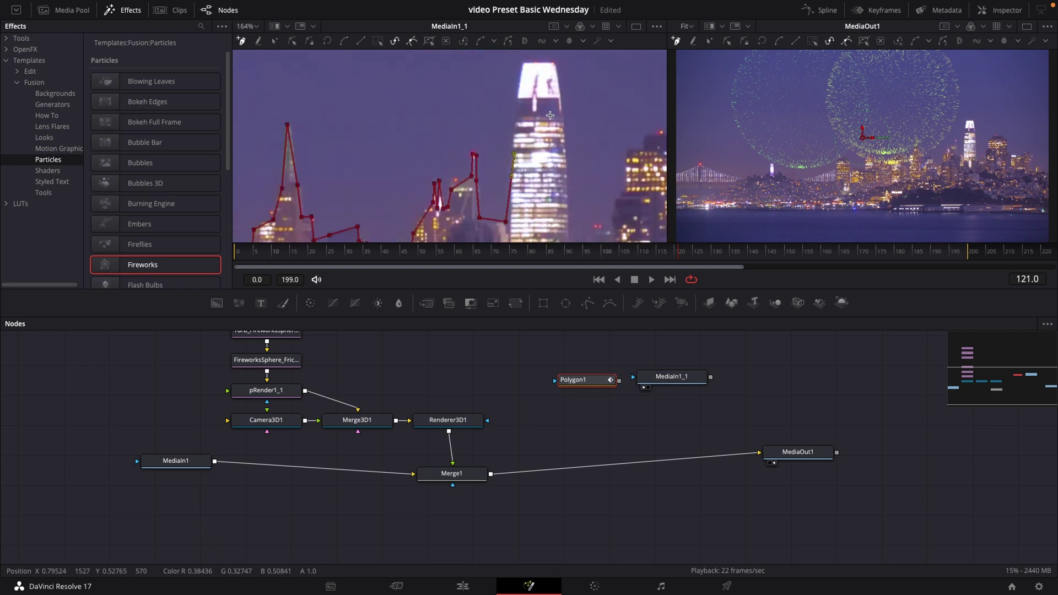
scroll(550, 115, down, 2)
click(532, 77)
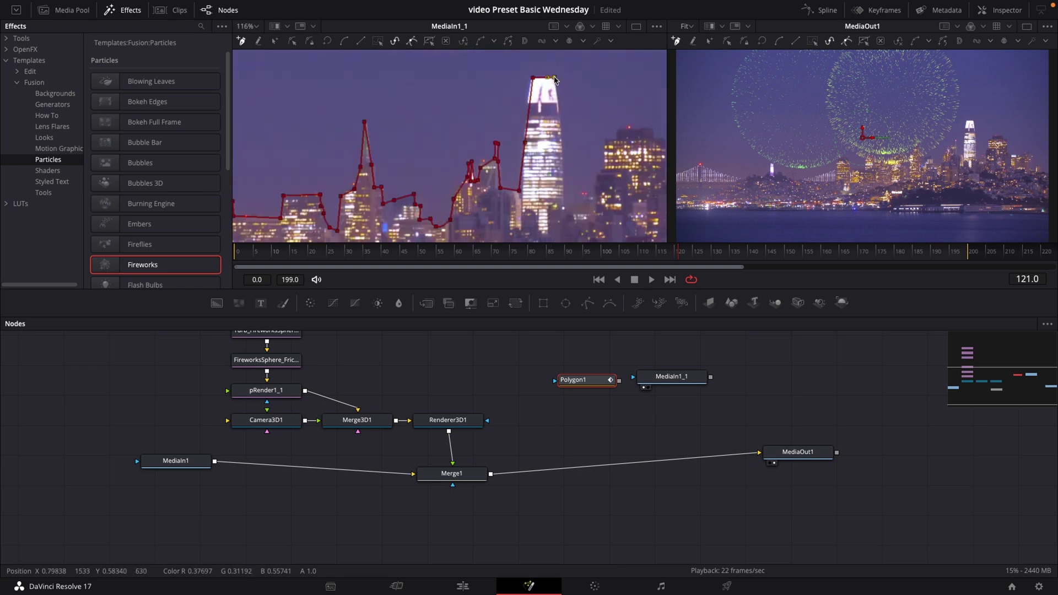
click(565, 199)
scroll(568, 199, down, 2)
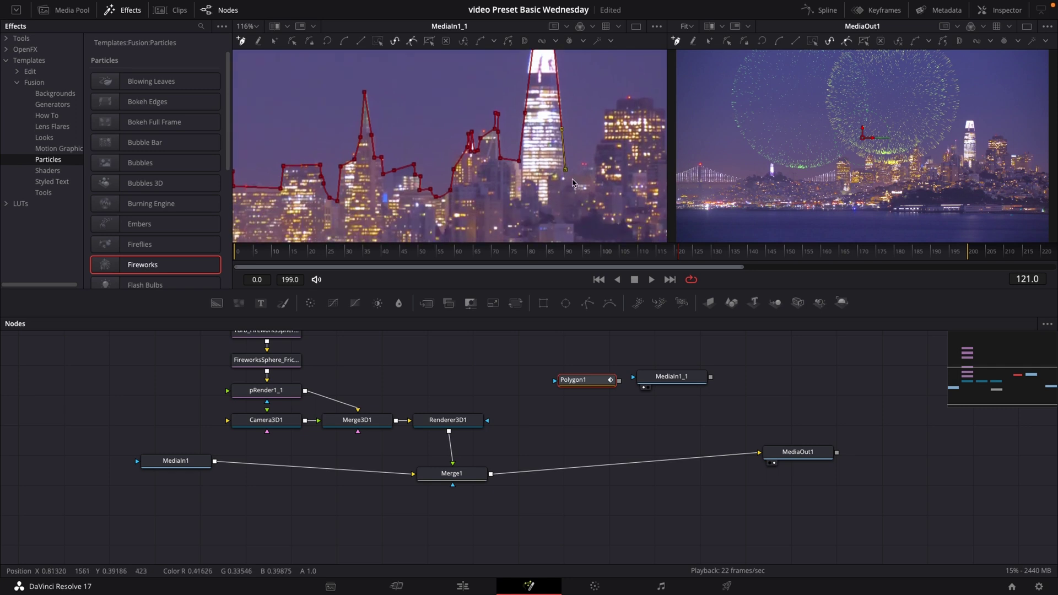
scroll(573, 182, down, 5)
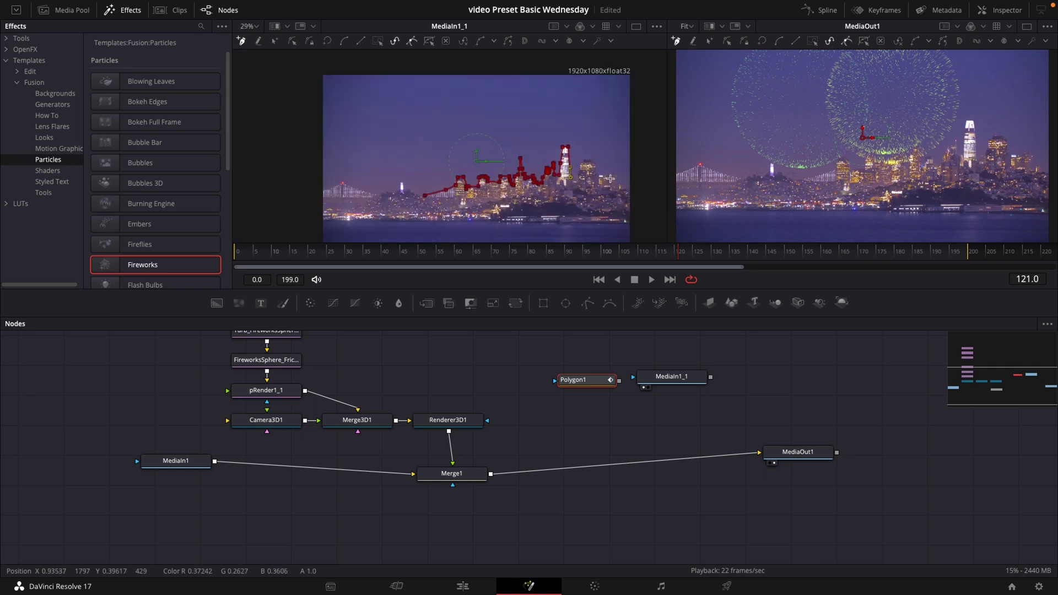
click(618, 182)
scroll(634, 215, down, 3)
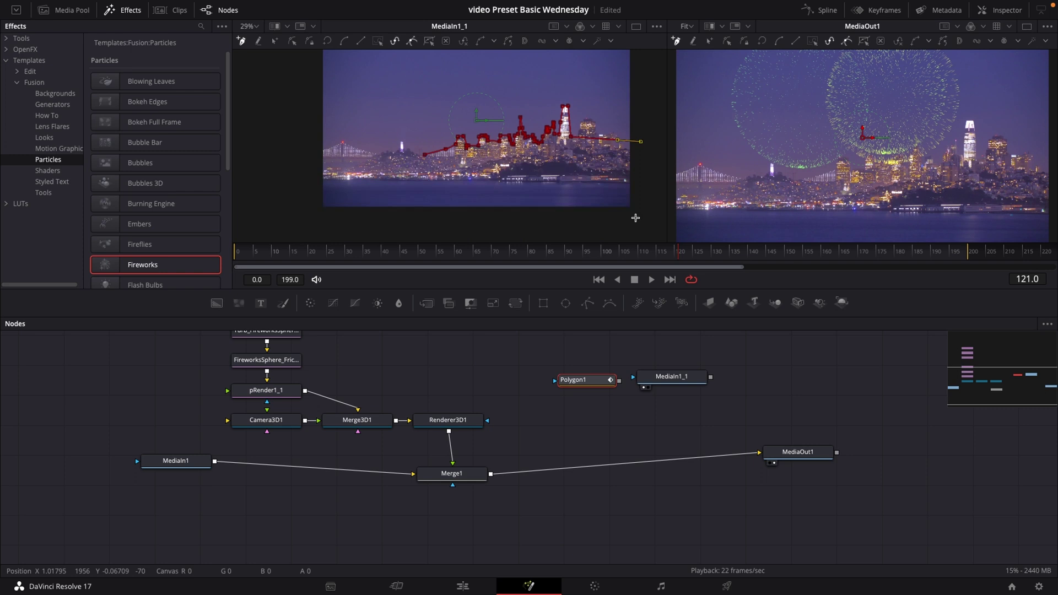
click(636, 219)
click(327, 226)
click(334, 195)
click(336, 180)
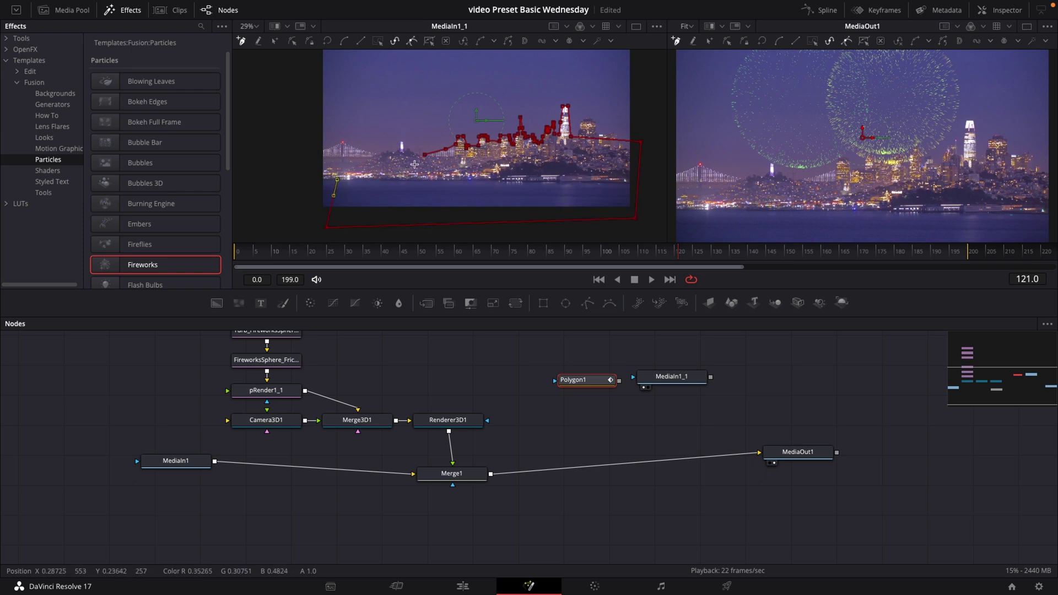
click(425, 155)
Mask MediaIn1_1 with Polygon1, merge it over Merge1 as Merge2, and play from frame 0.
drag(619, 380, 671, 377)
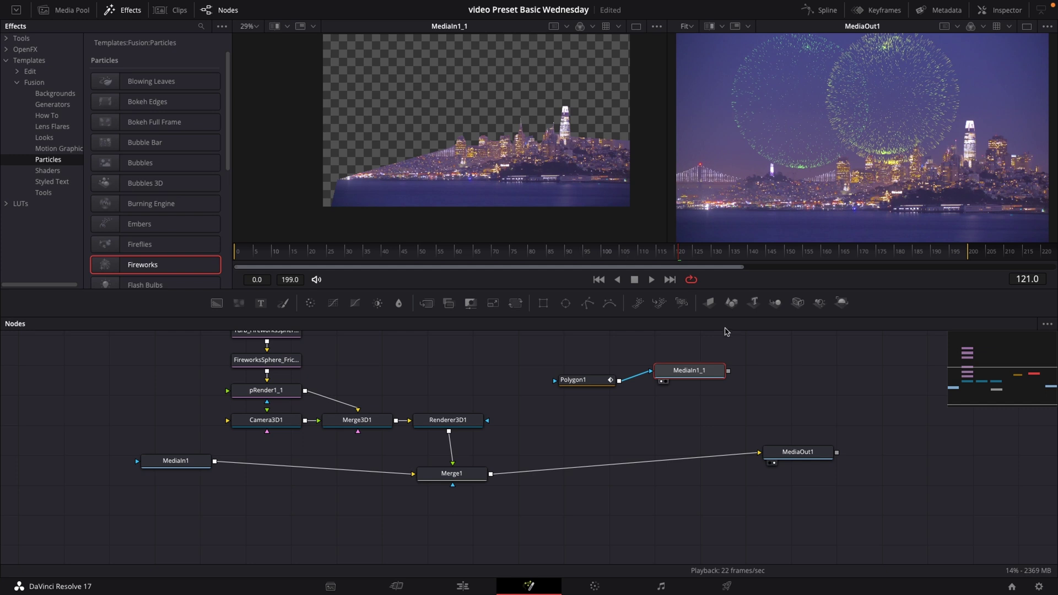
drag(729, 371, 492, 473)
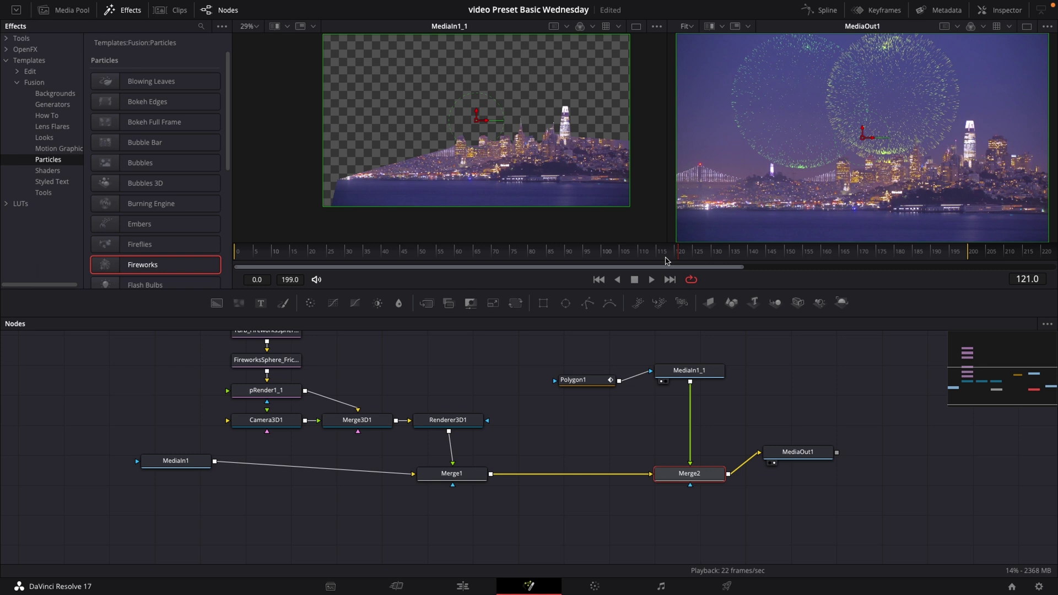
drag(681, 255, 240, 255)
key(space)
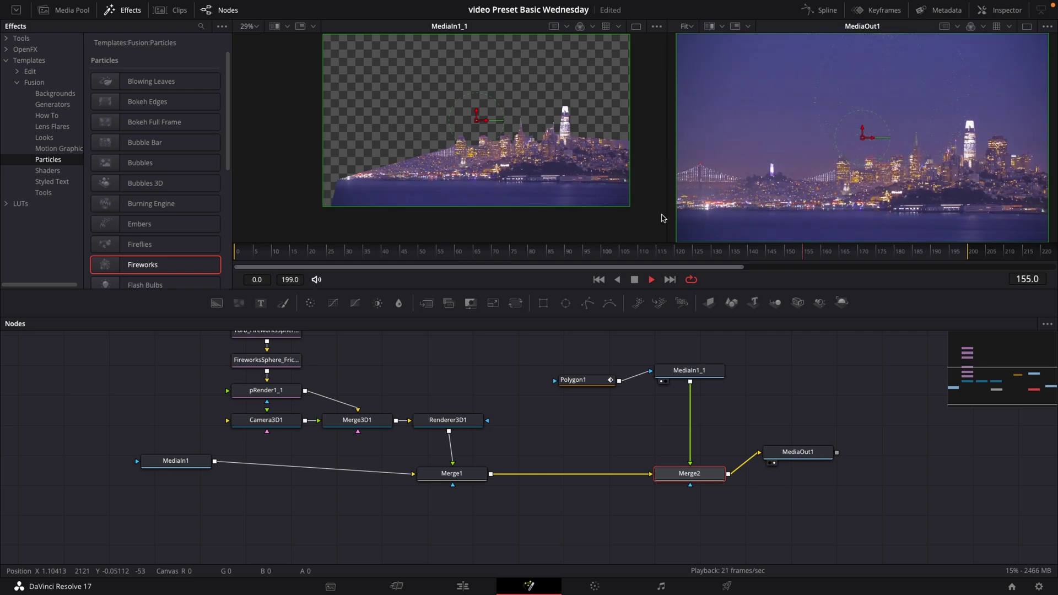
Switch back to the Edit page timeline.
click(462, 587)
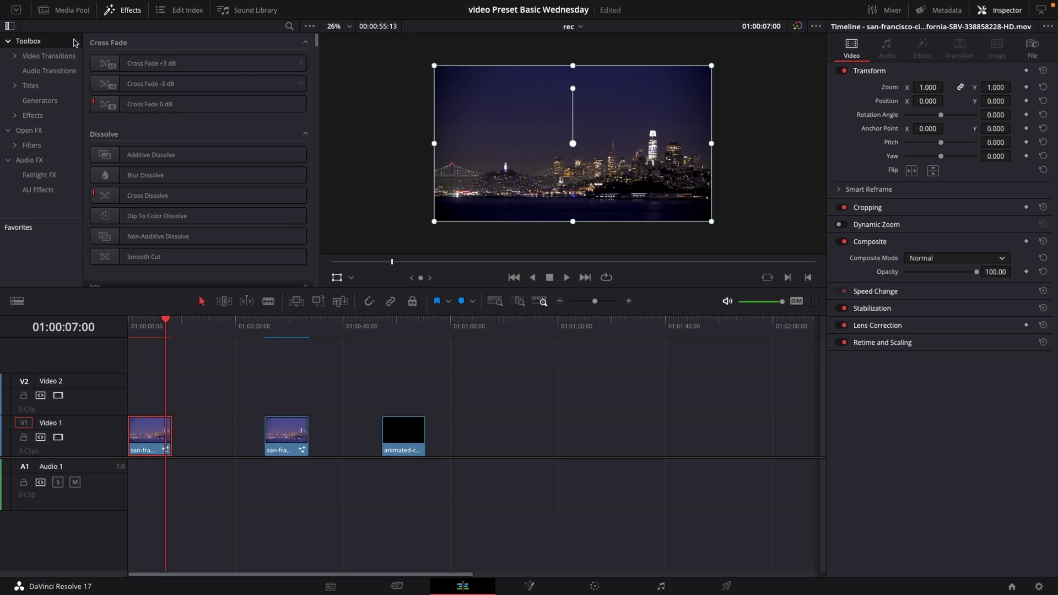
Append a Fusion Composition clip after the last clip on Video 1 and open it in Fusion.
click(124, 12)
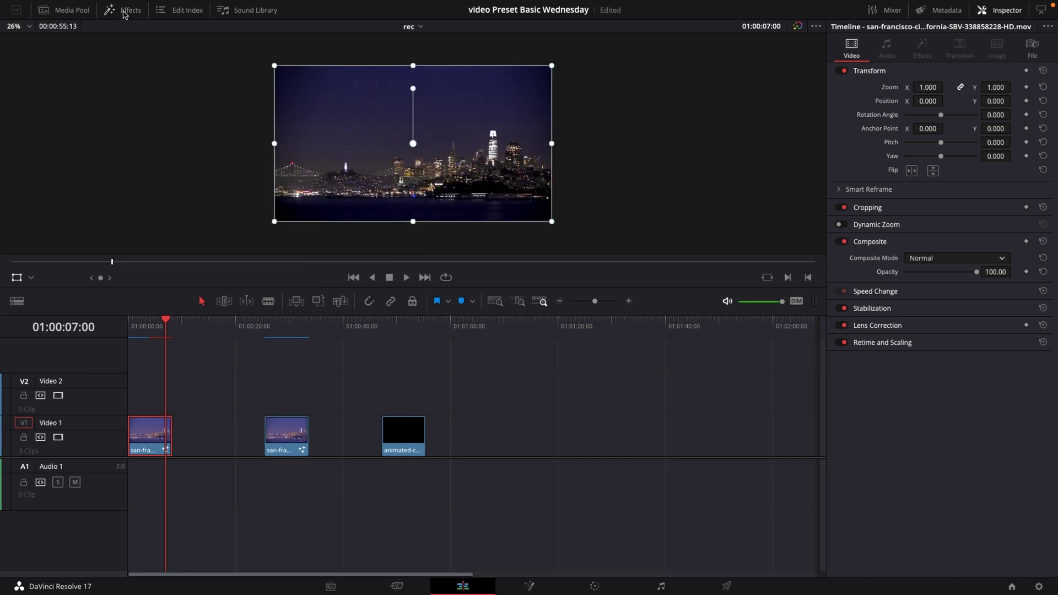
click(124, 12)
click(32, 115)
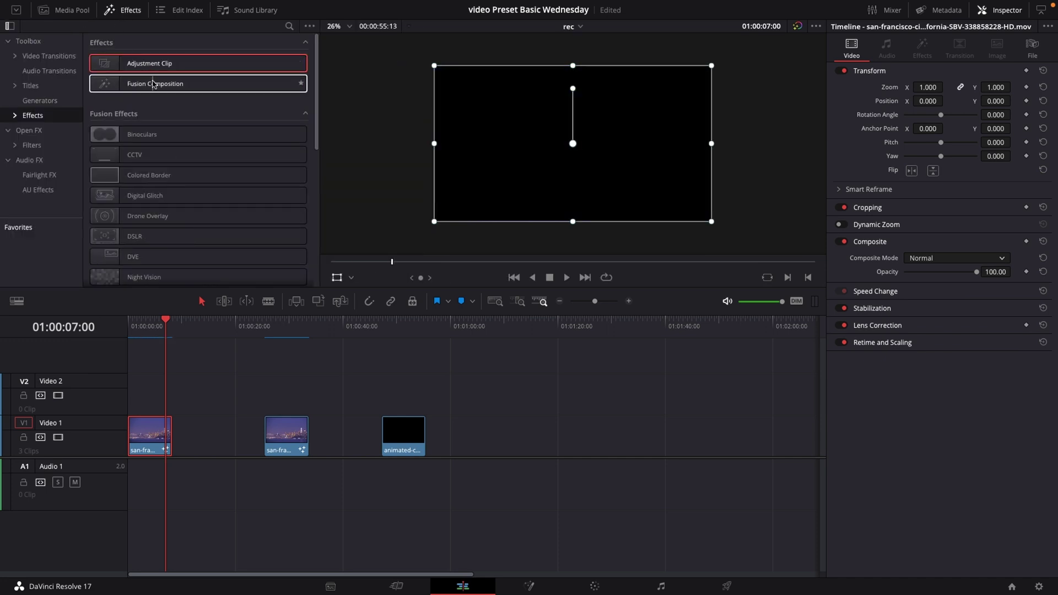
drag(154, 84, 530, 434)
click(499, 420)
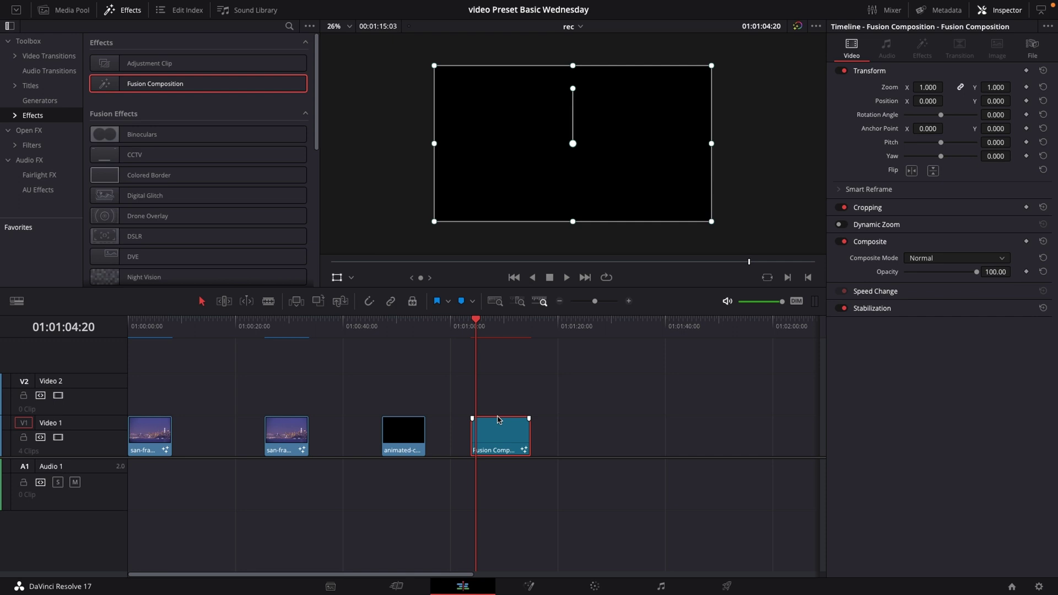
click(529, 586)
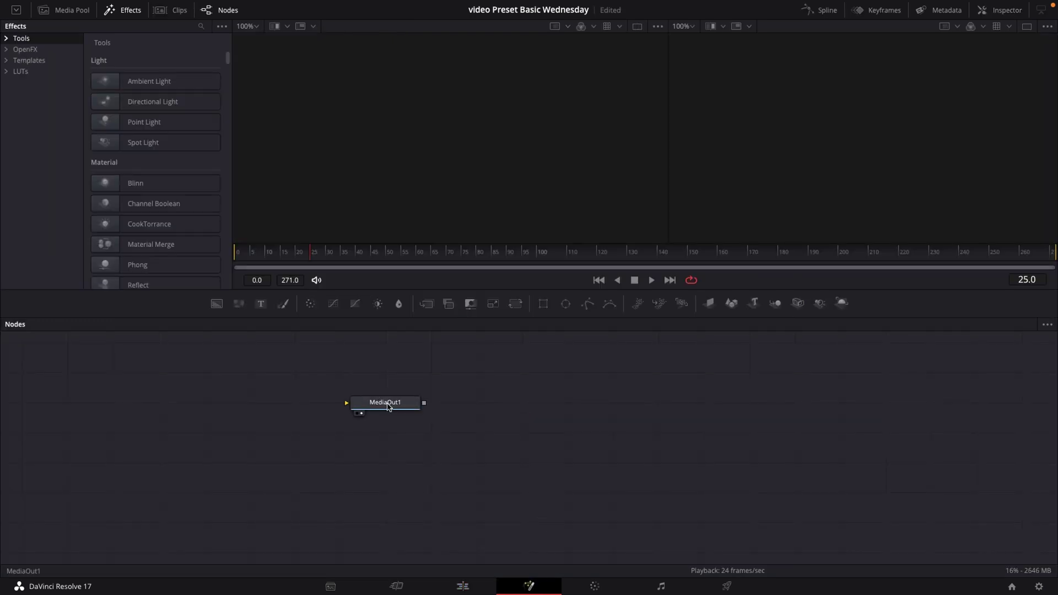
Connect a Background node to MediaOut1 and set its Alpha to 0.
drag(387, 407, 666, 414)
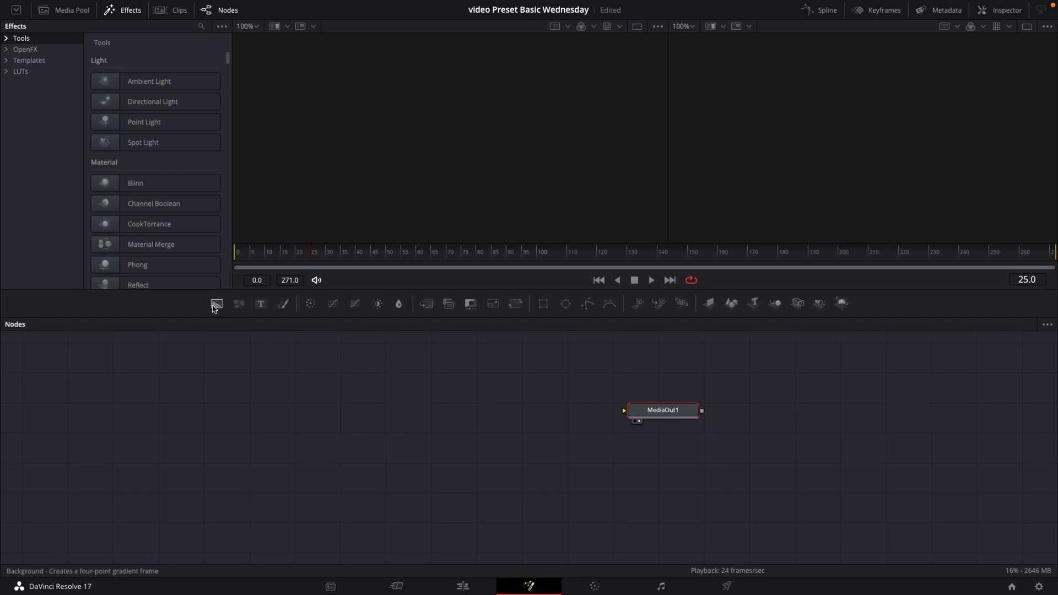
drag(216, 305, 649, 406)
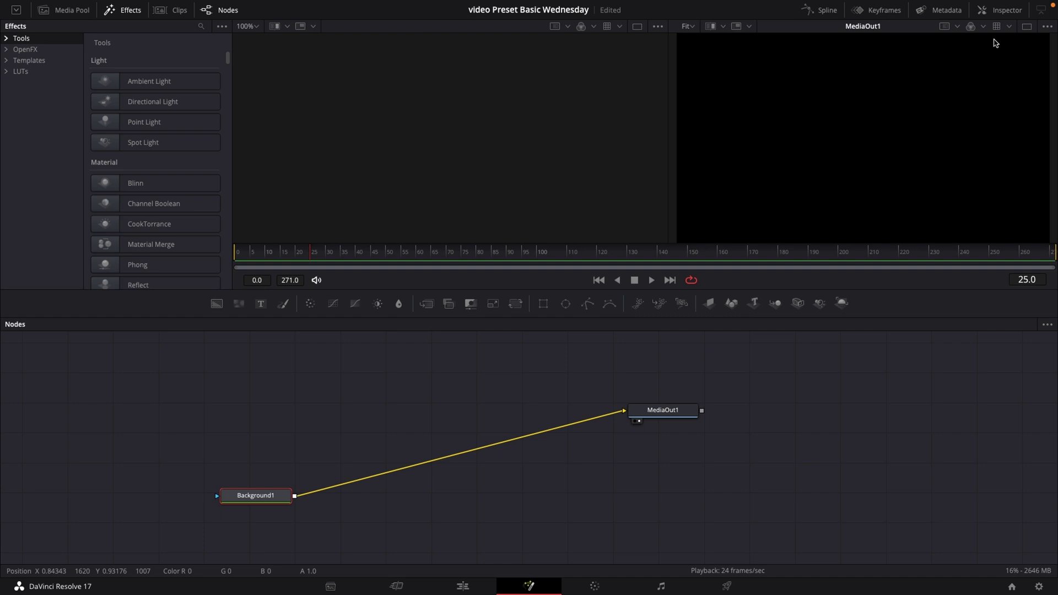
click(1000, 10)
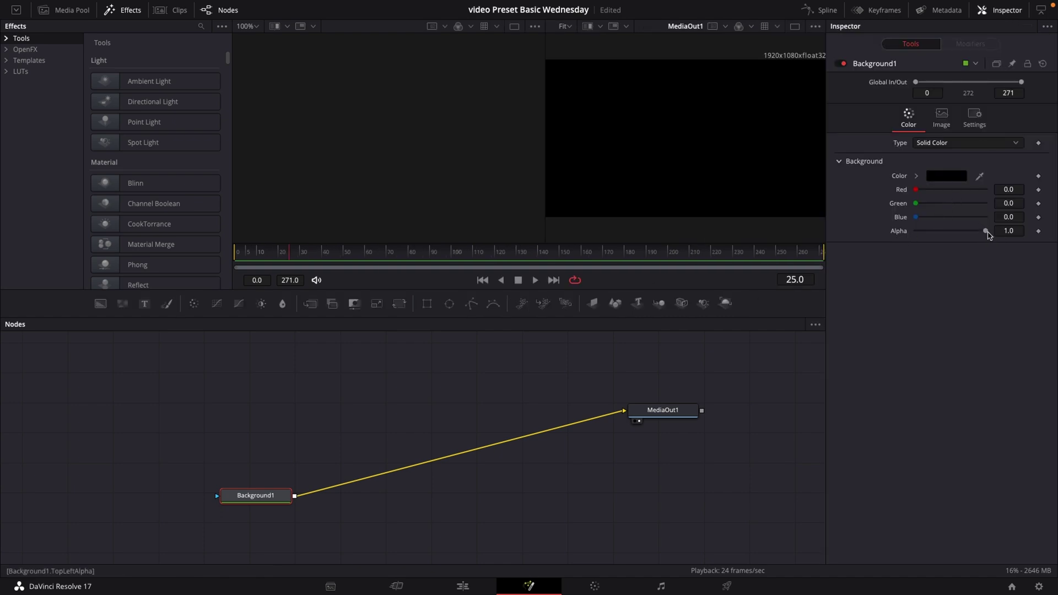
drag(985, 236, 915, 231)
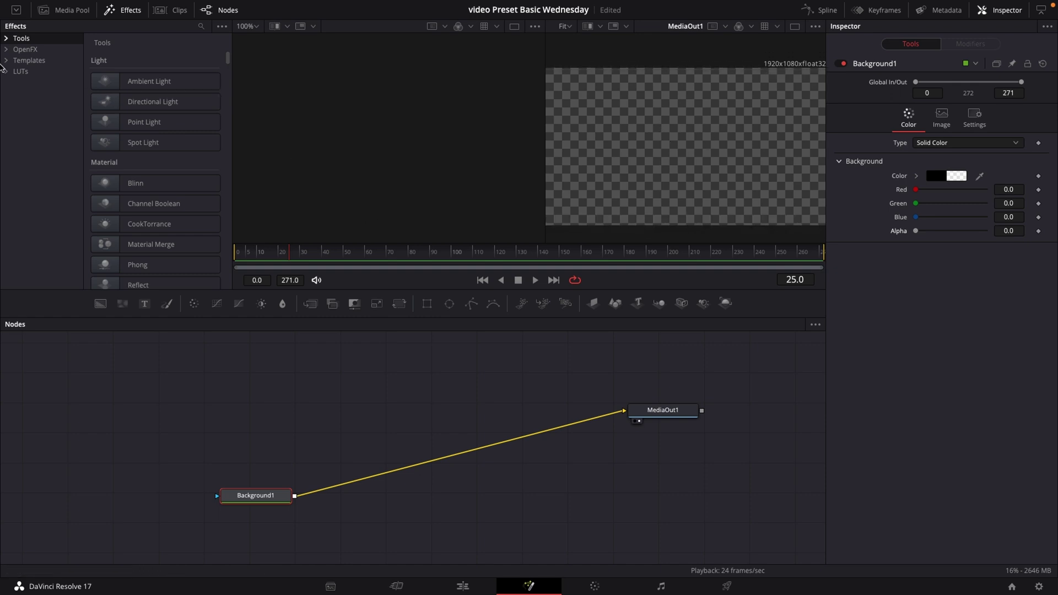
Add the Fireworks particle template, merge Renderer3D1 over Background1, and play the animation.
click(4, 62)
click(18, 82)
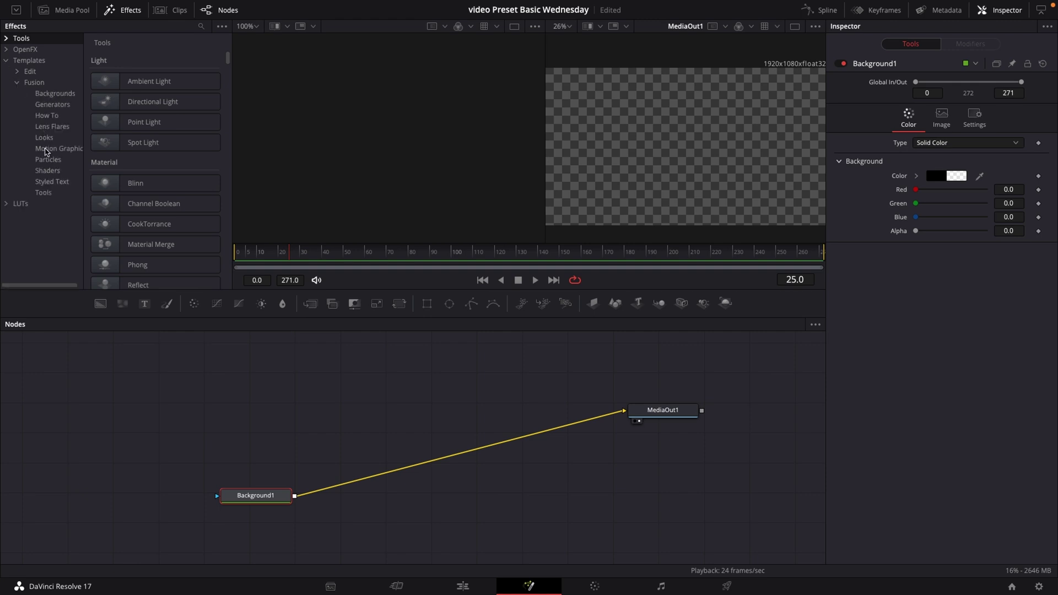
click(44, 160)
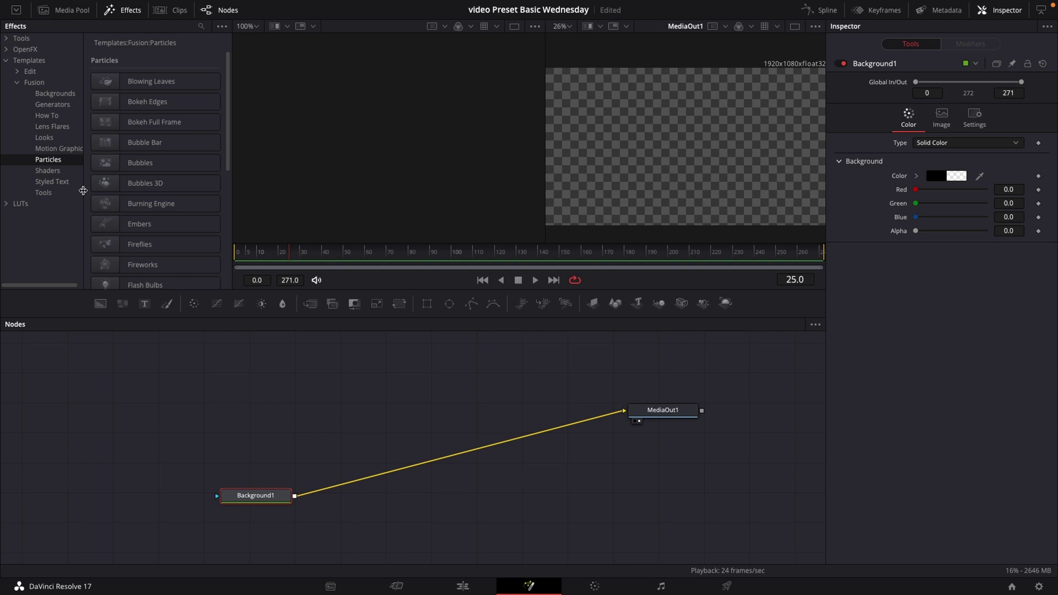
drag(112, 246, 308, 385)
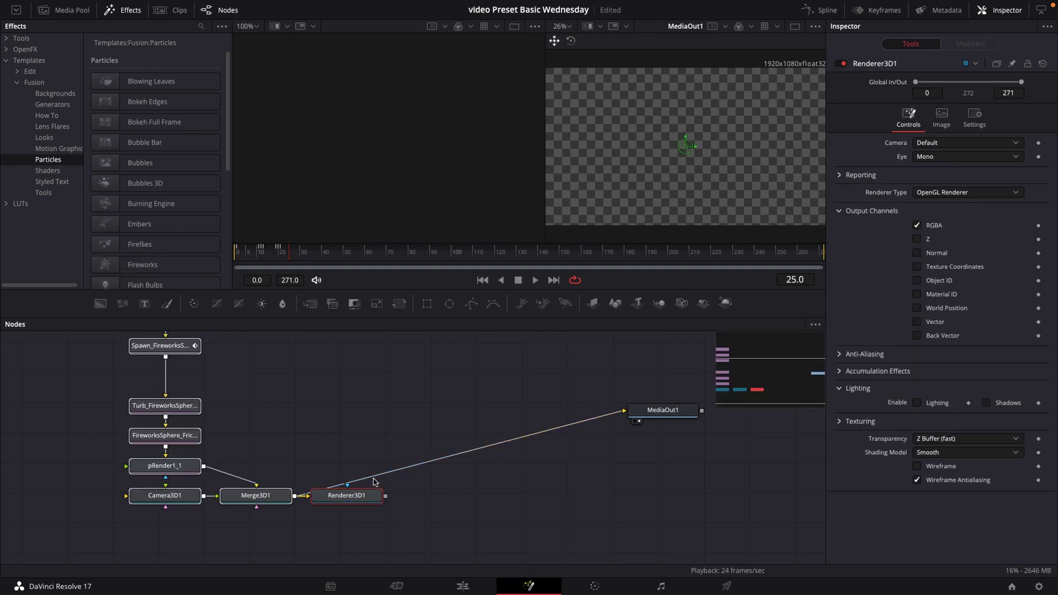
key(ctrl+z)
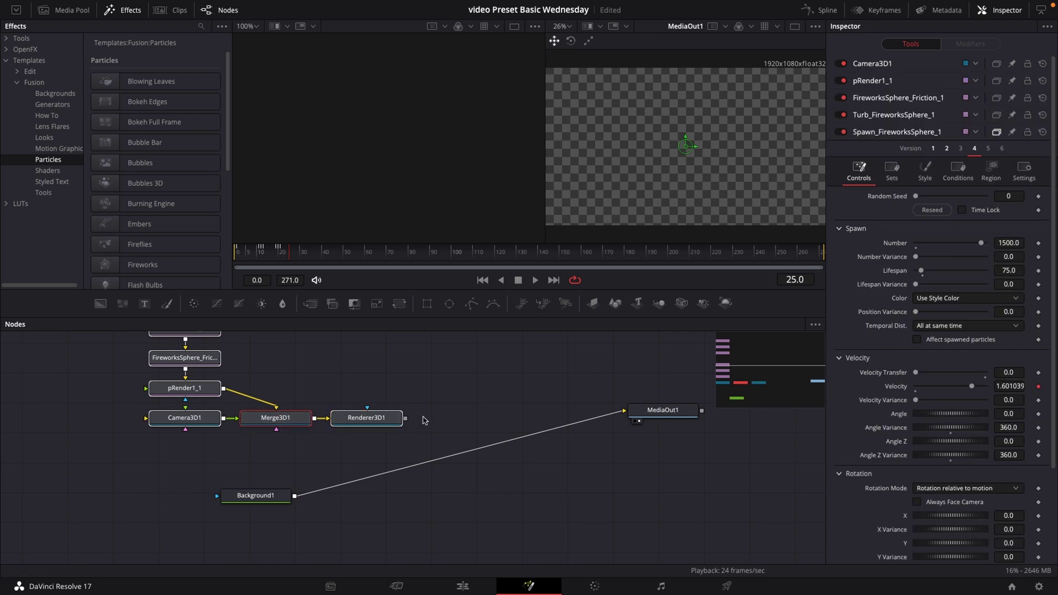
drag(406, 418, 294, 499)
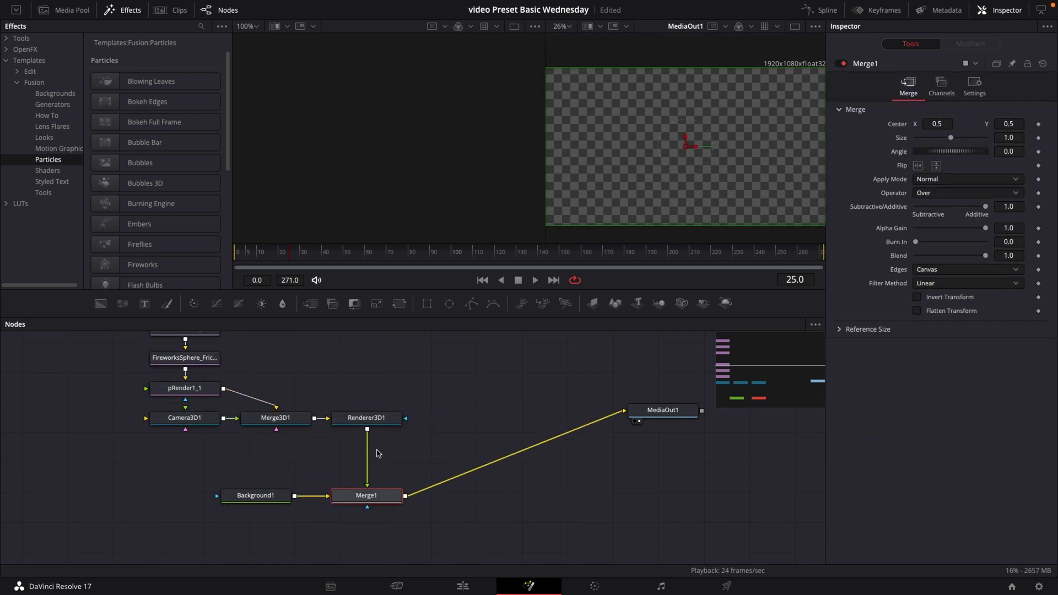
key(space)
key(space)
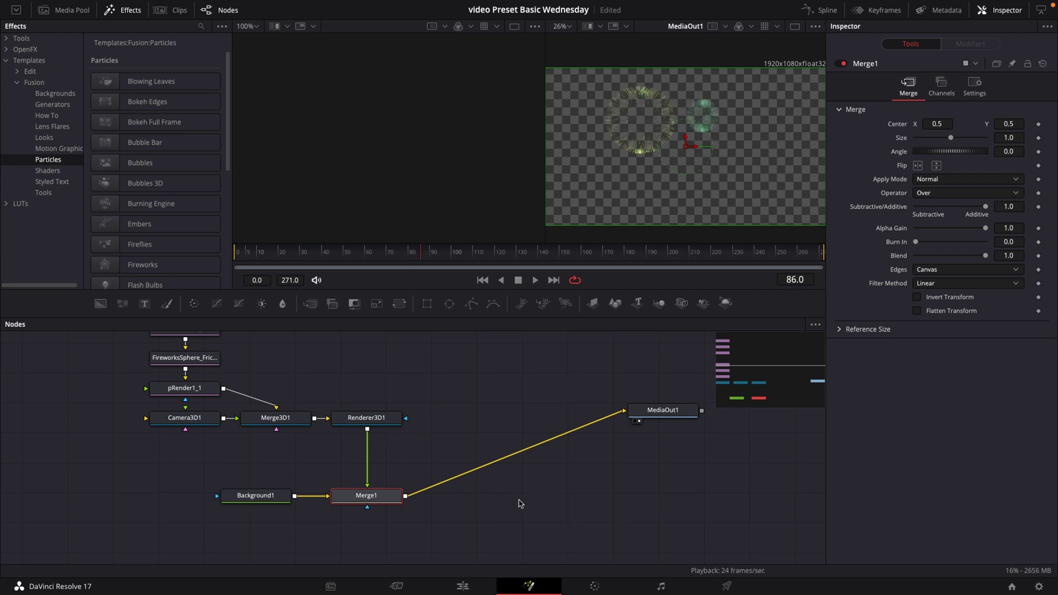
Place the fireworks Fusion Composition on Video 2 above the second skyline clip and preview it.
click(466, 586)
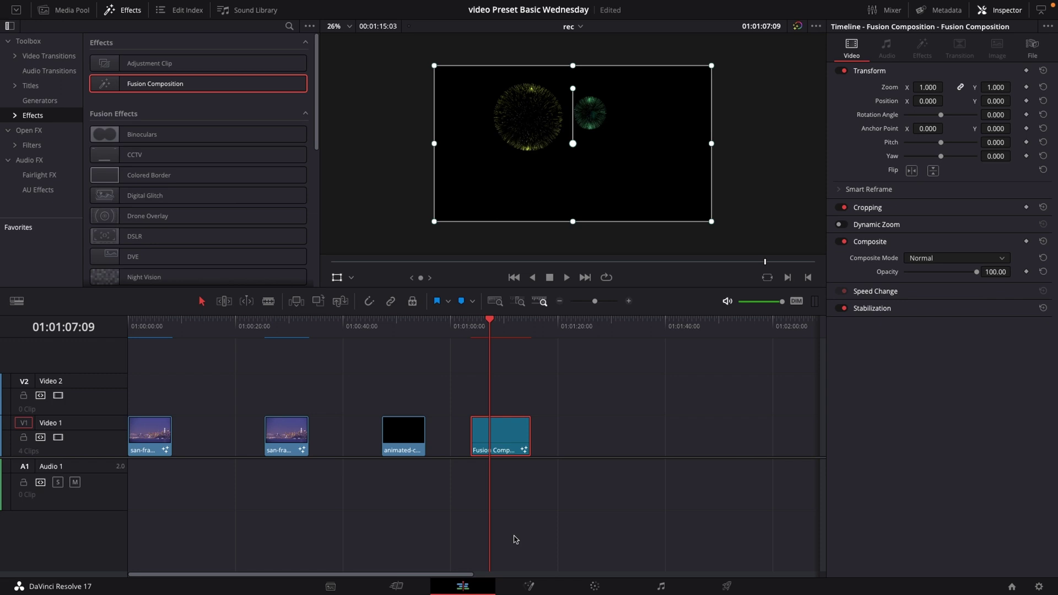
drag(507, 434, 302, 390)
click(277, 325)
click(268, 334)
key(space)
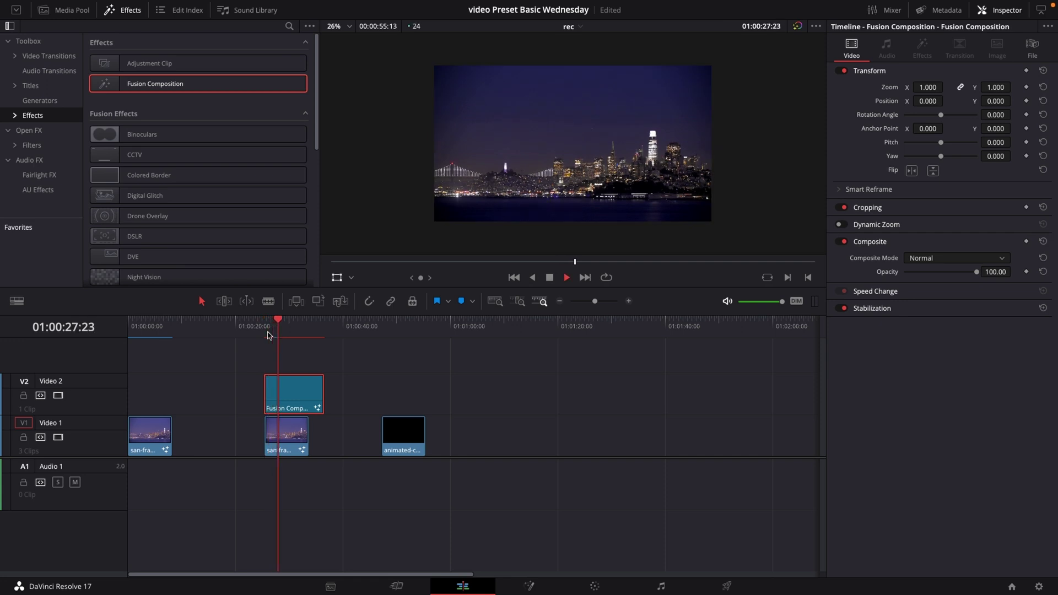
key(space)
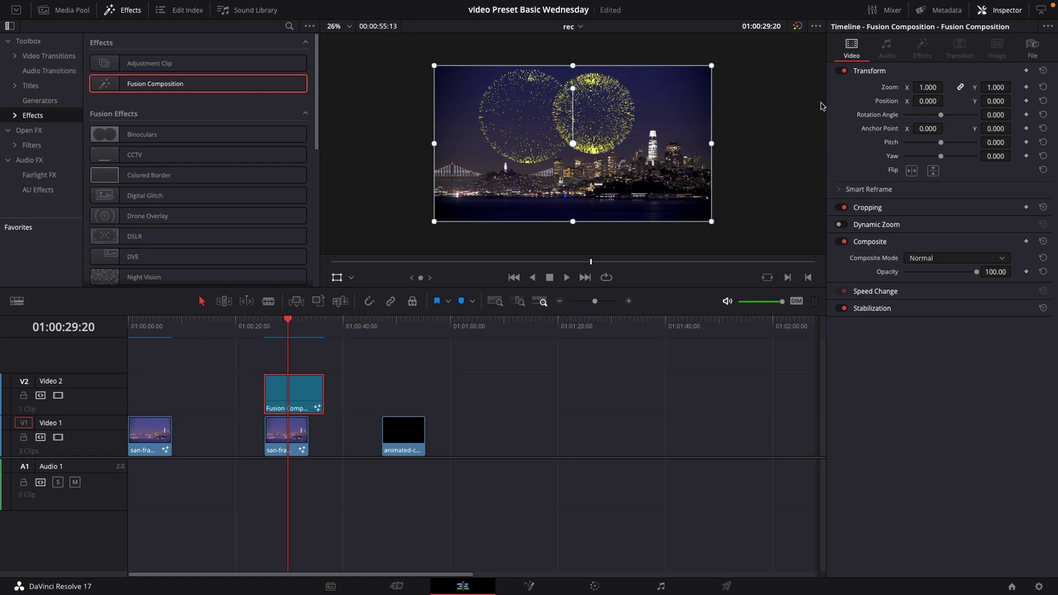
Scale the fireworks layer to about 0.69 and shift it left and up into the sky.
drag(928, 87, 894, 87)
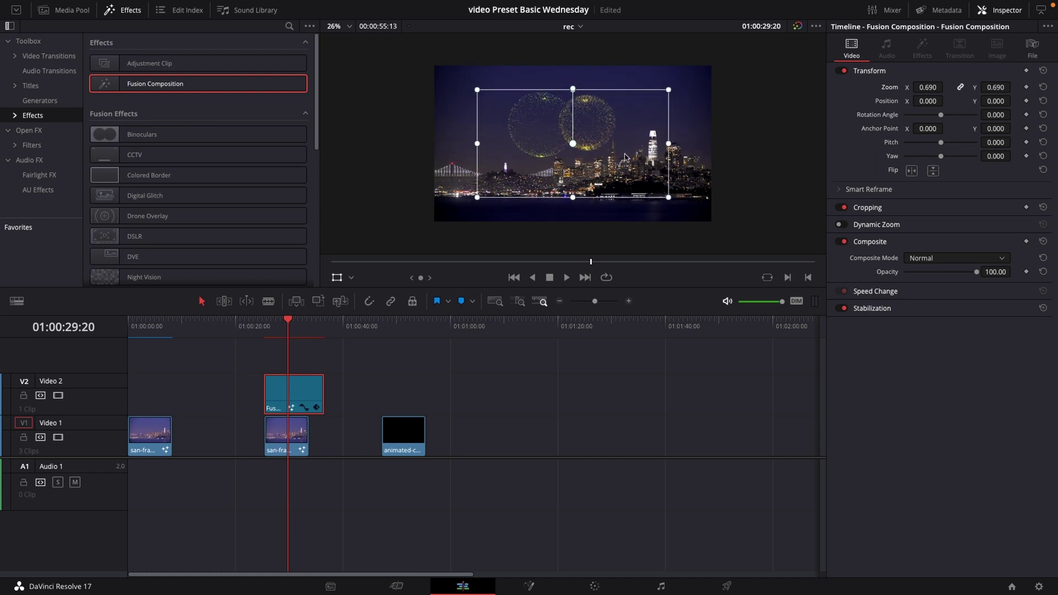
drag(626, 157, 592, 155)
click(258, 337)
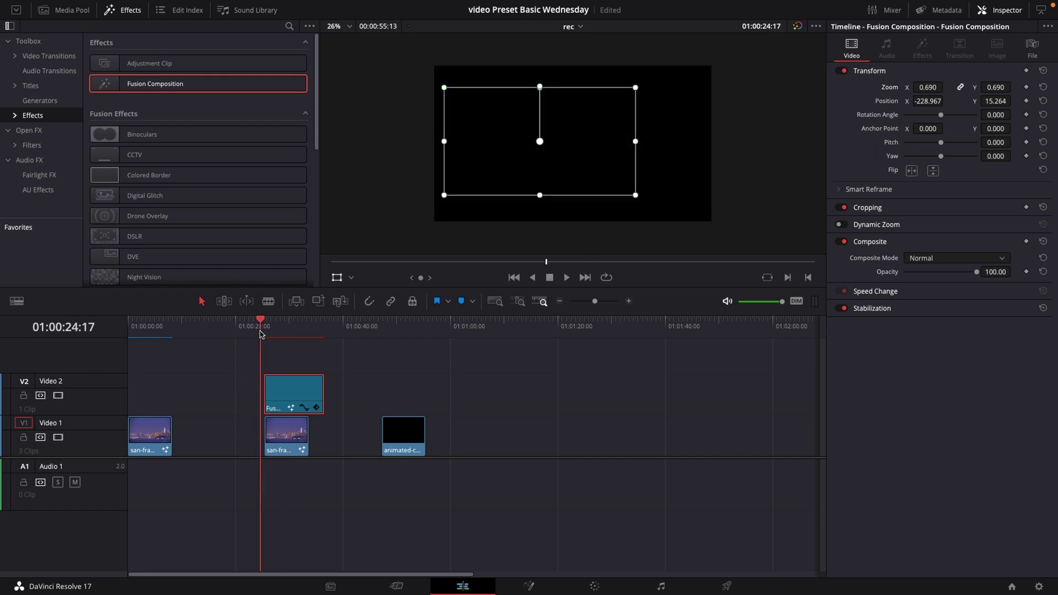
key(space)
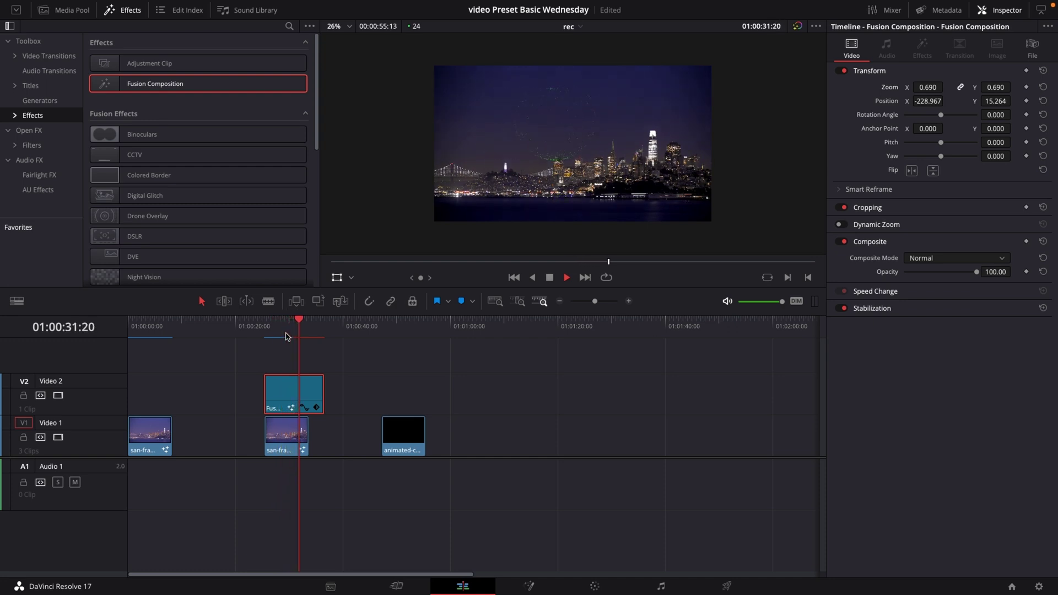
key(space)
drag(533, 161, 529, 150)
key(space)
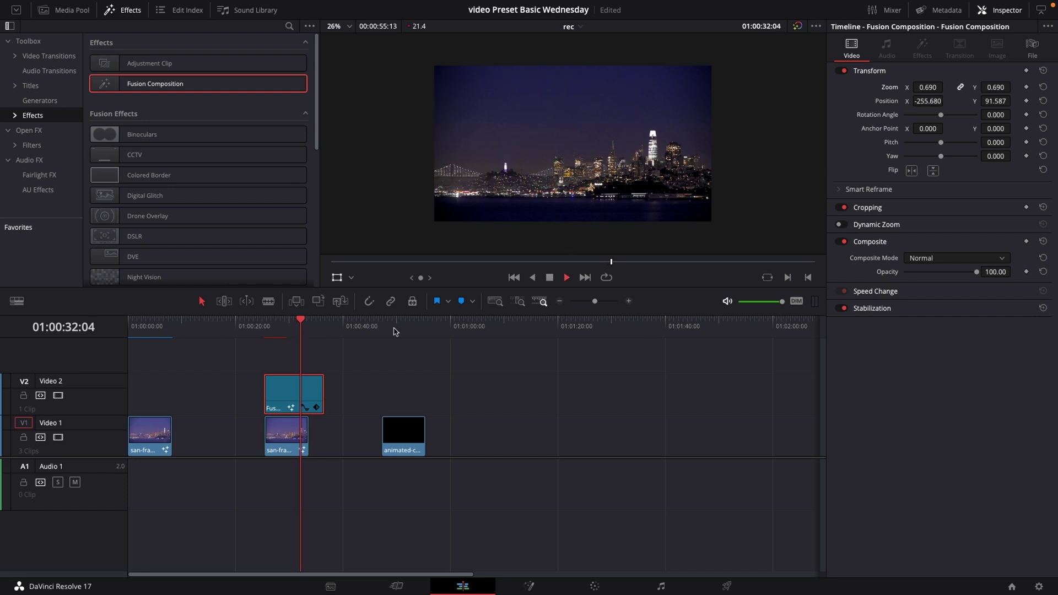
key(Up)
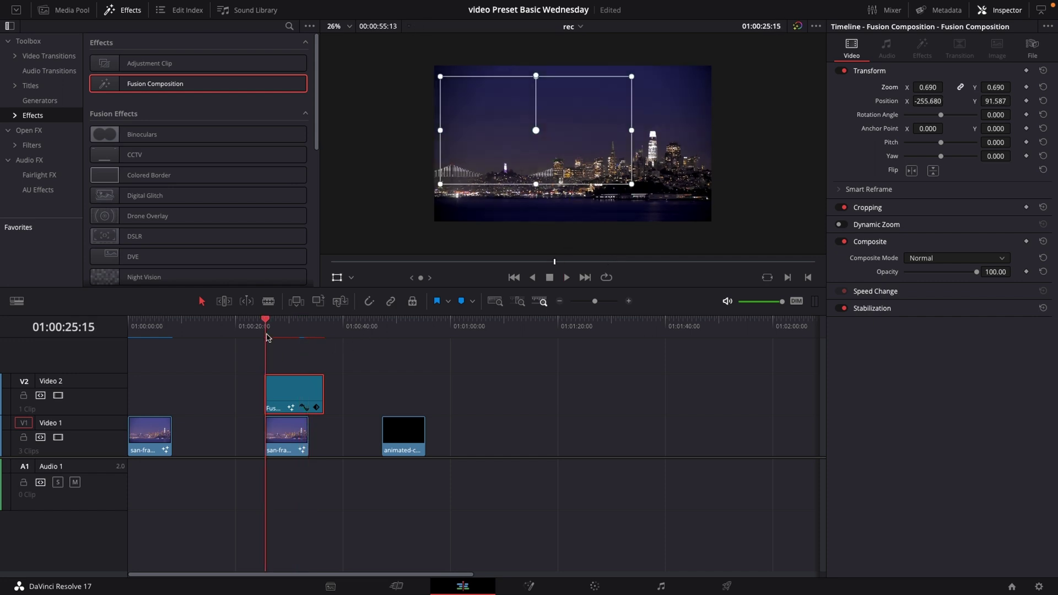
key(bracketright)
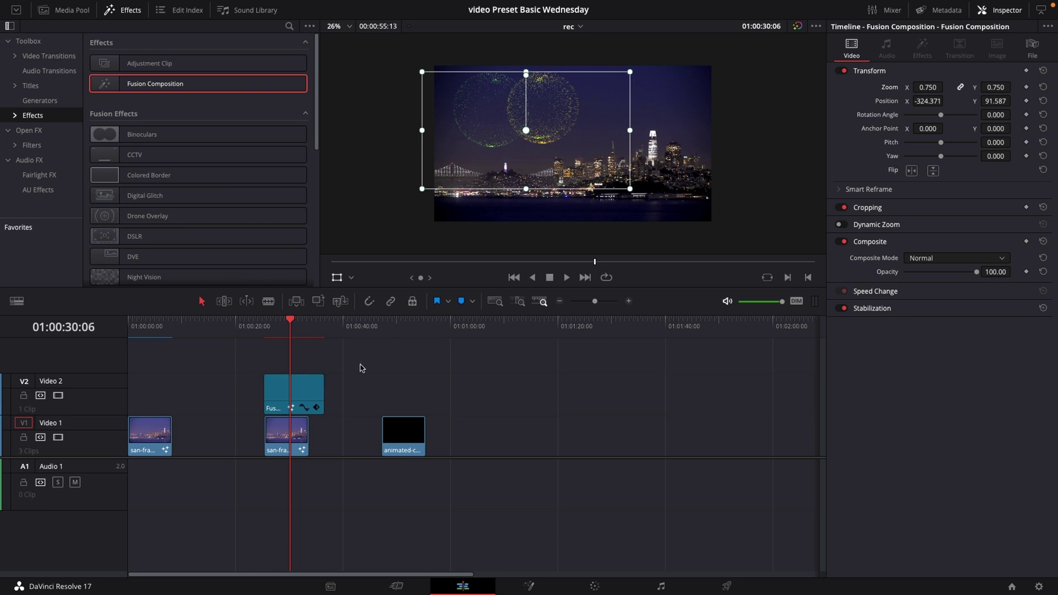
click(365, 329)
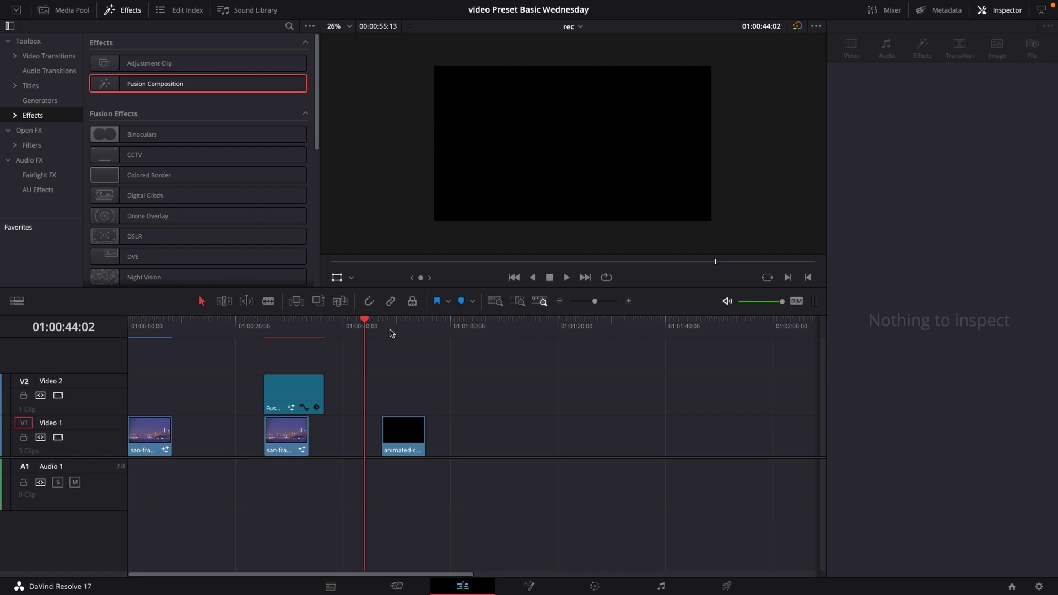
Rearrange the clips so the animated fireworks clip sits on Video 2 above the last skyline clip.
click(391, 332)
key(space)
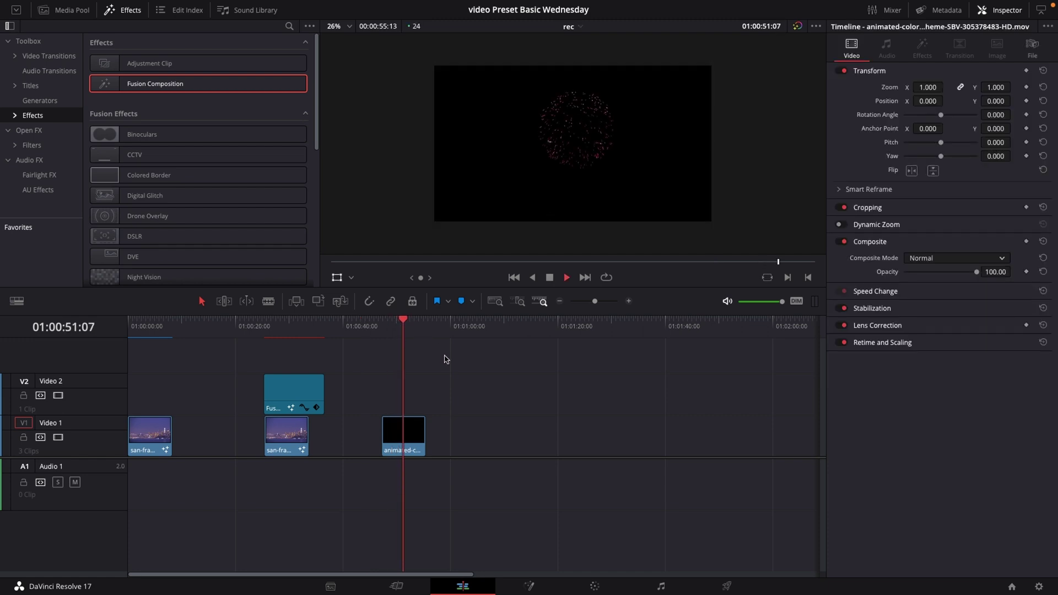
key(space)
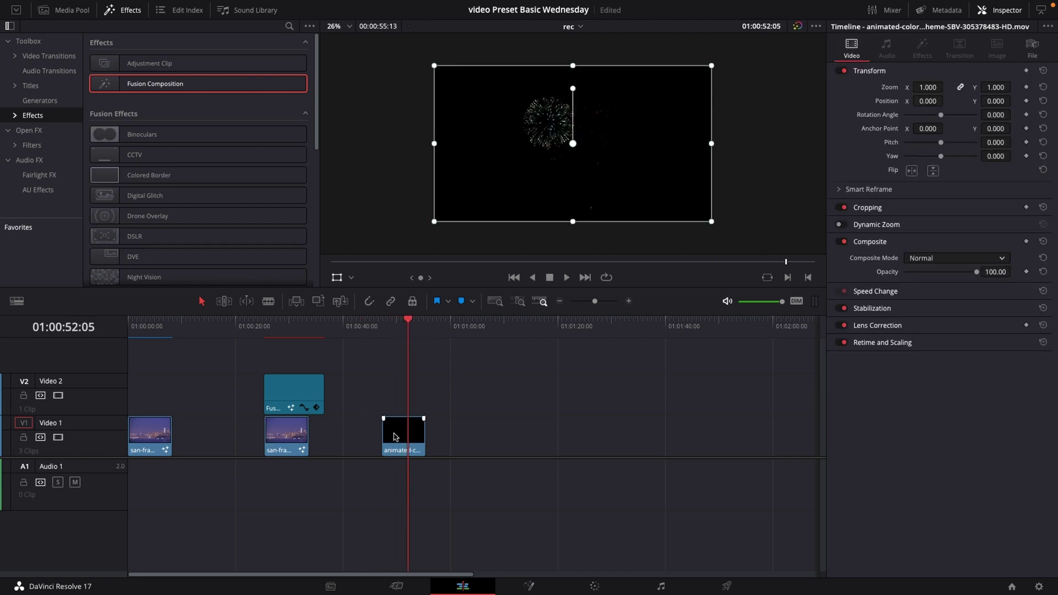
drag(394, 437, 509, 438)
drag(288, 441, 455, 441)
drag(520, 435, 456, 398)
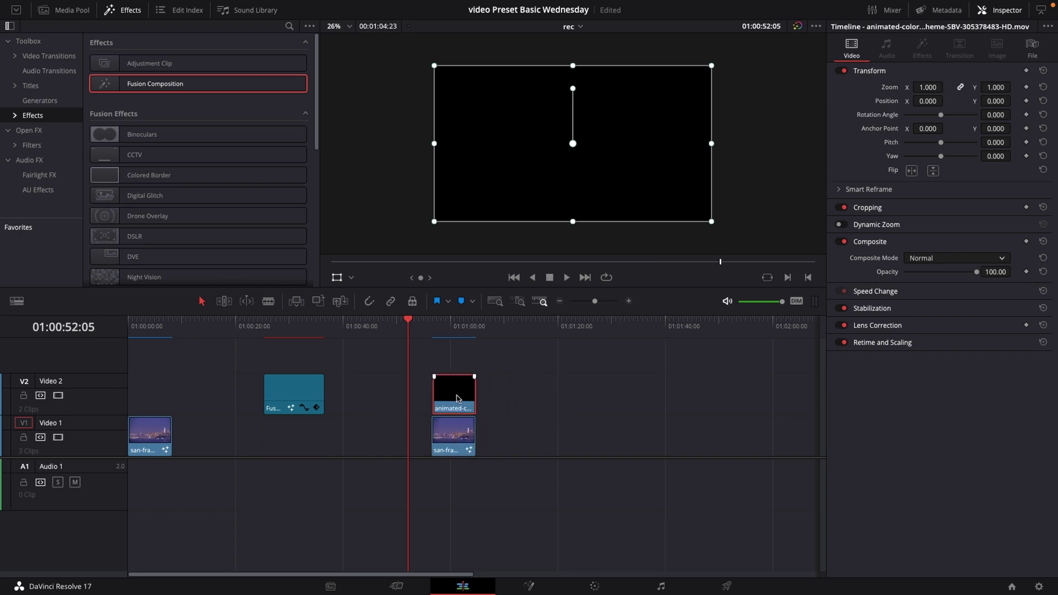
key(space)
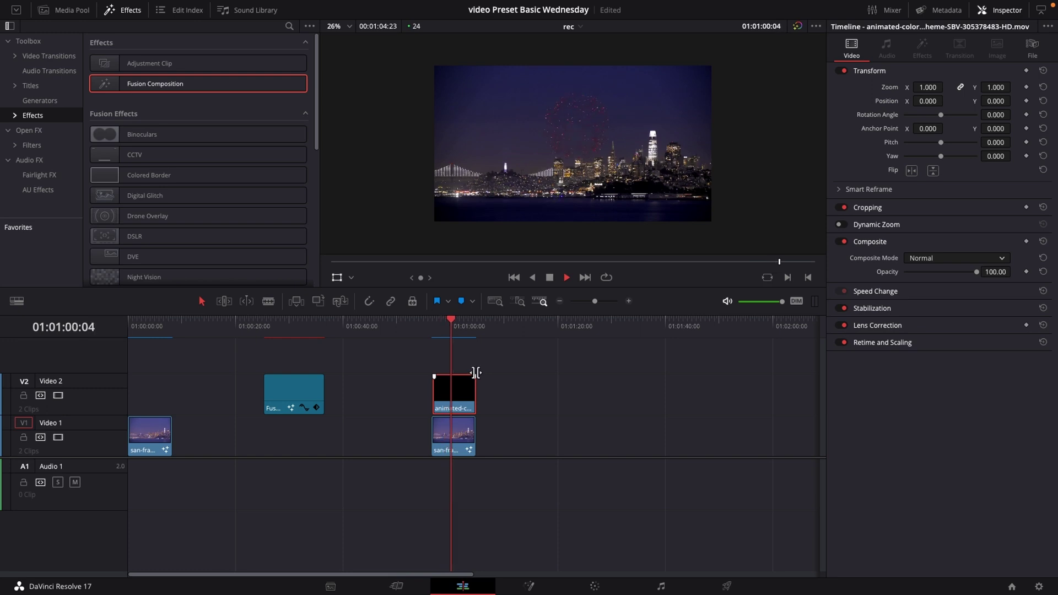
key(space)
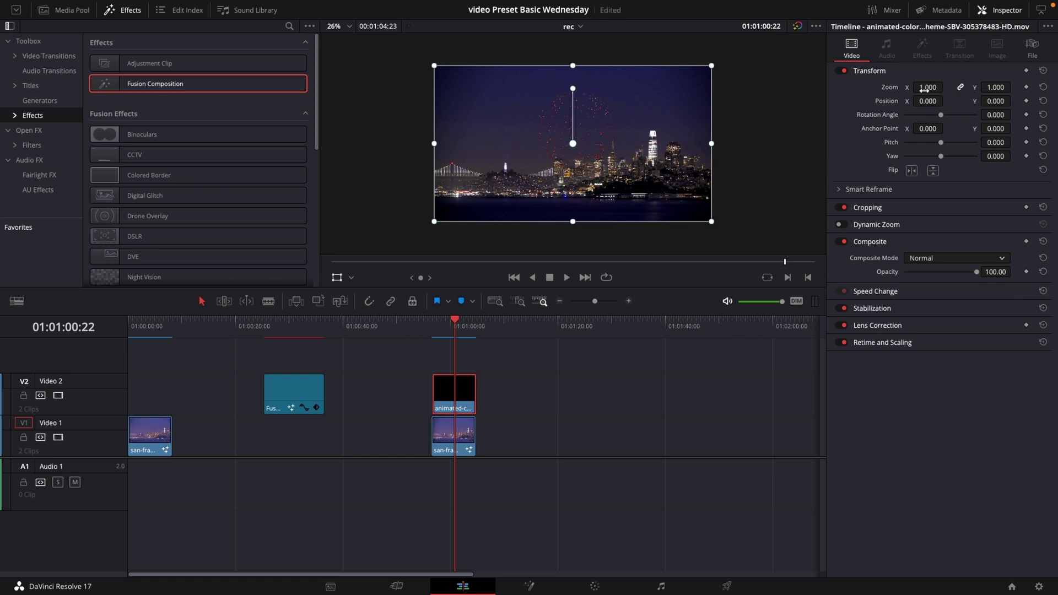
Shift the animated fireworks up and left into the sky, save, and reopen the first clip in Fusion.
drag(564, 164, 503, 150)
key(space)
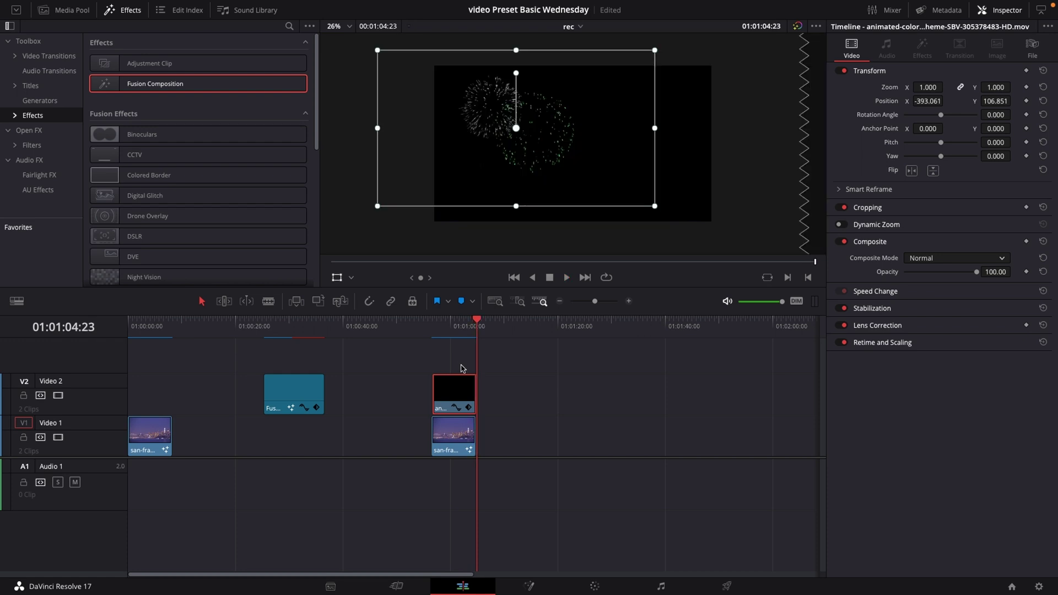
key(ctrl+s)
click(135, 331)
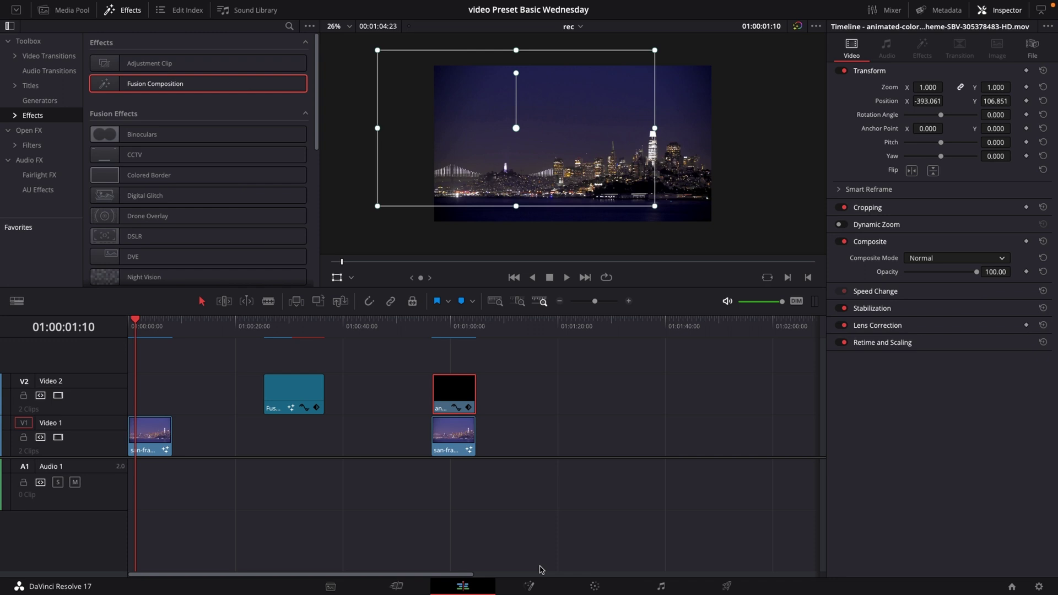
click(529, 587)
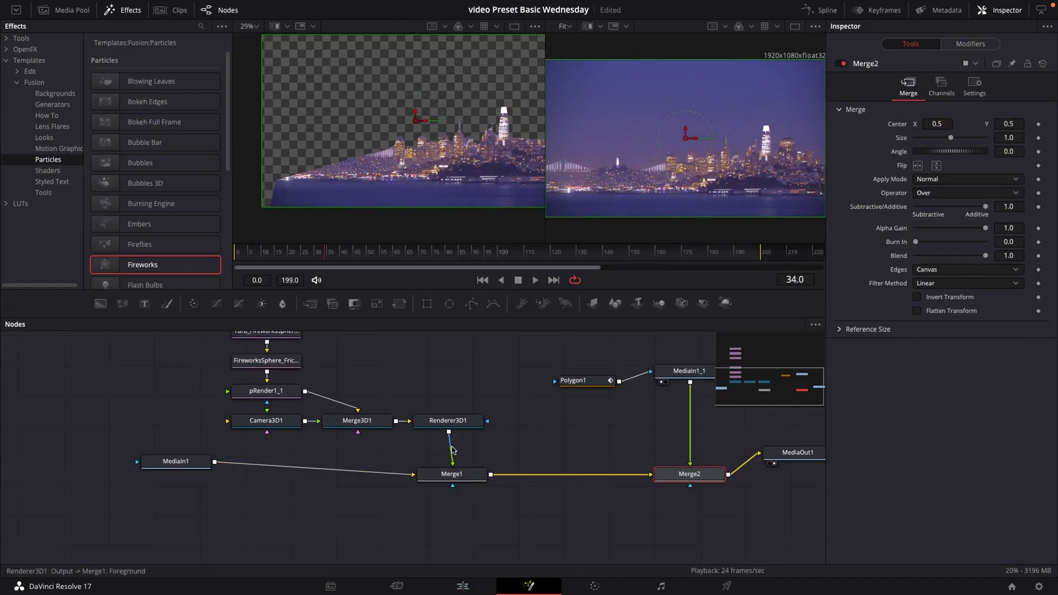
Unplug Renderer3D1 from Merge1 and feed Merge1 a MediaIn node of the animated fireworks stock clip.
drag(451, 455, 492, 448)
drag(523, 389, 236, 335)
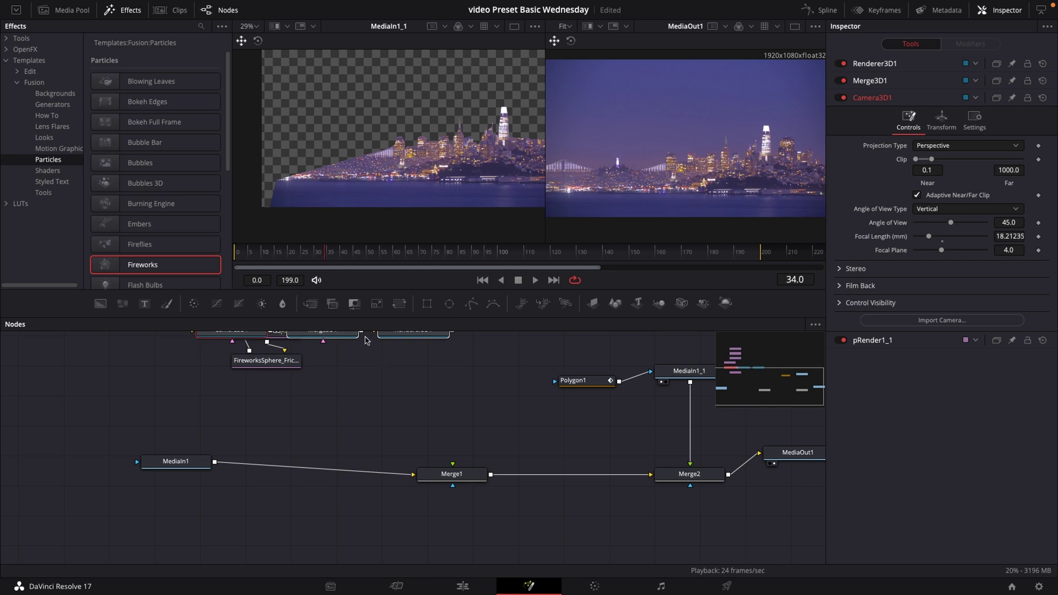
click(63, 11)
scroll(192, 237, down, 4)
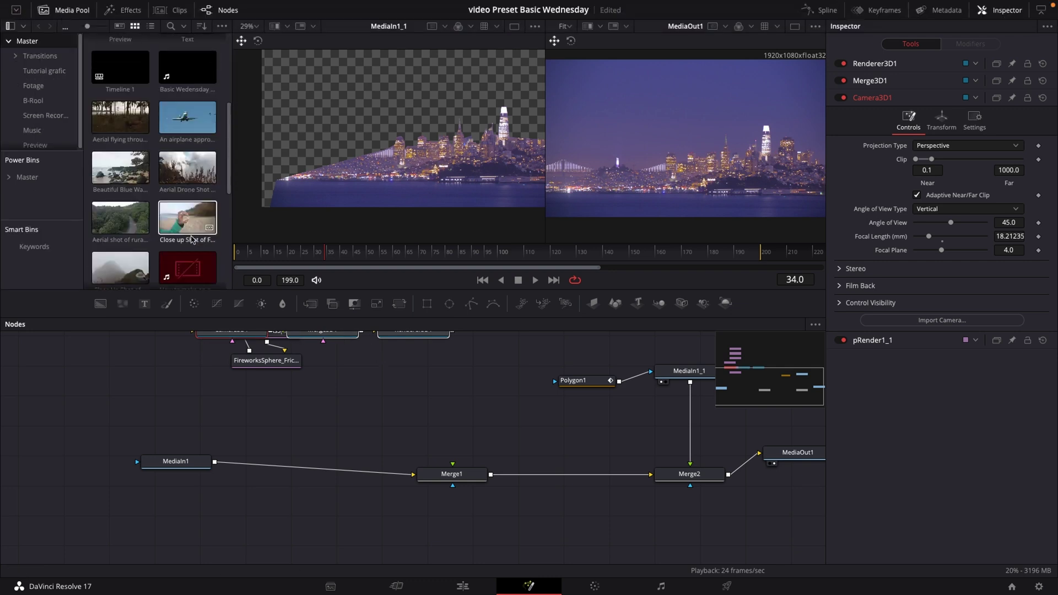
scroll(192, 238, down, 5)
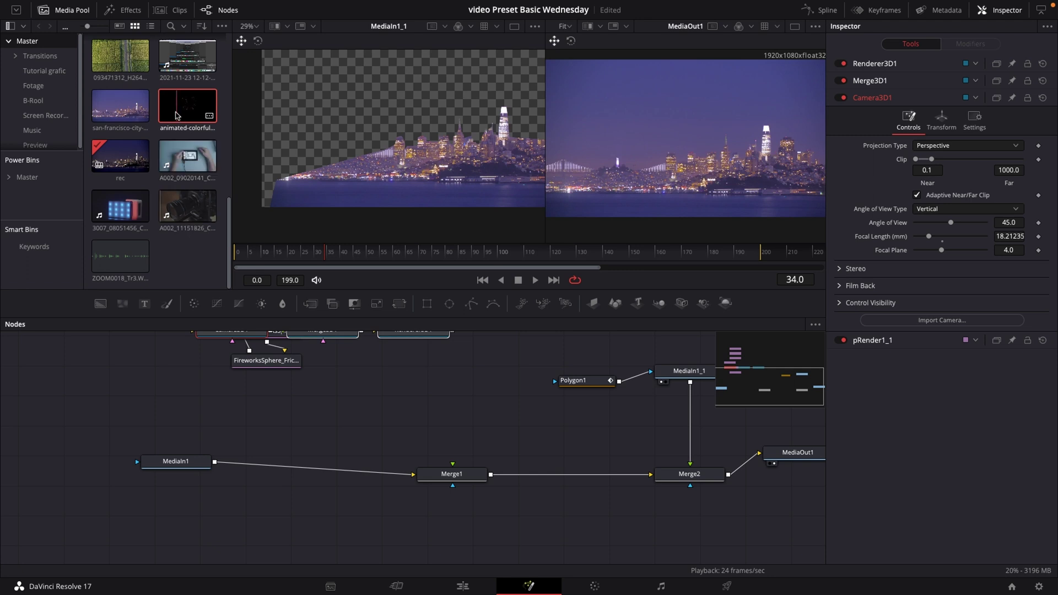
drag(187, 107, 453, 462)
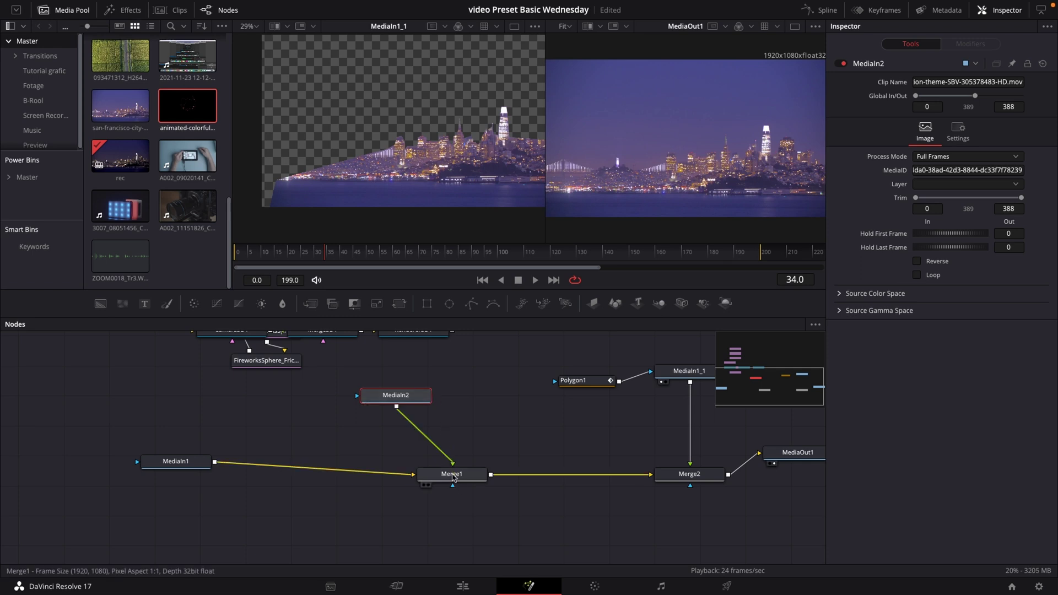
drag(405, 396, 449, 400)
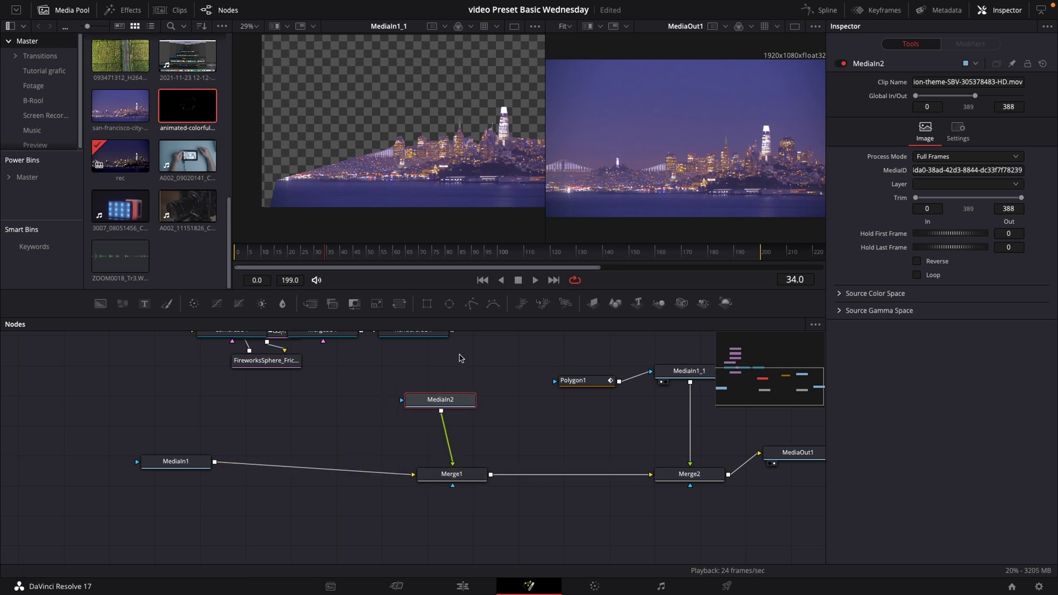
key(space)
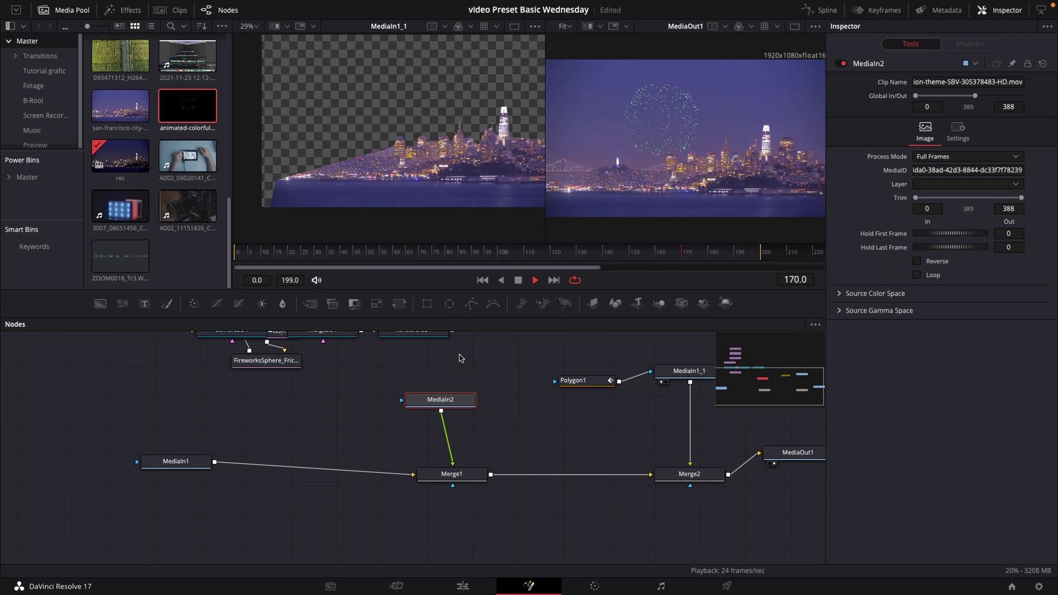
key(space)
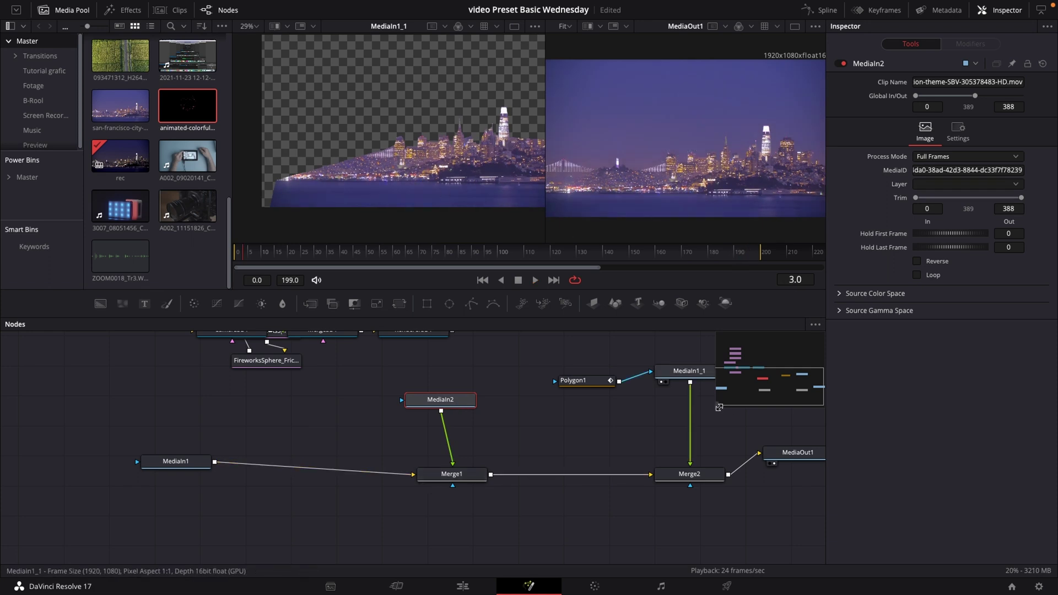
drag(719, 407, 727, 392)
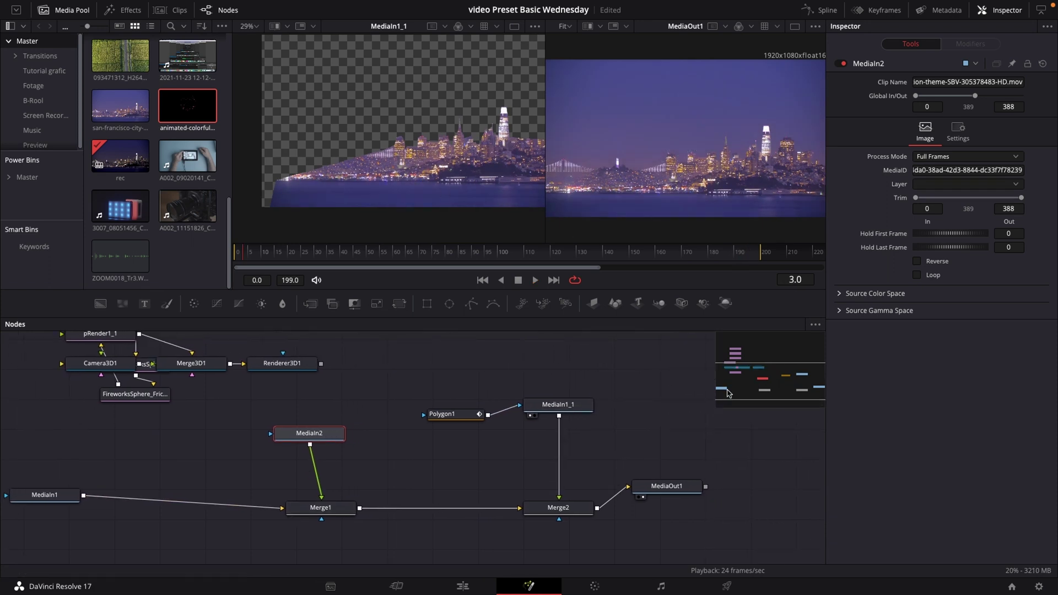